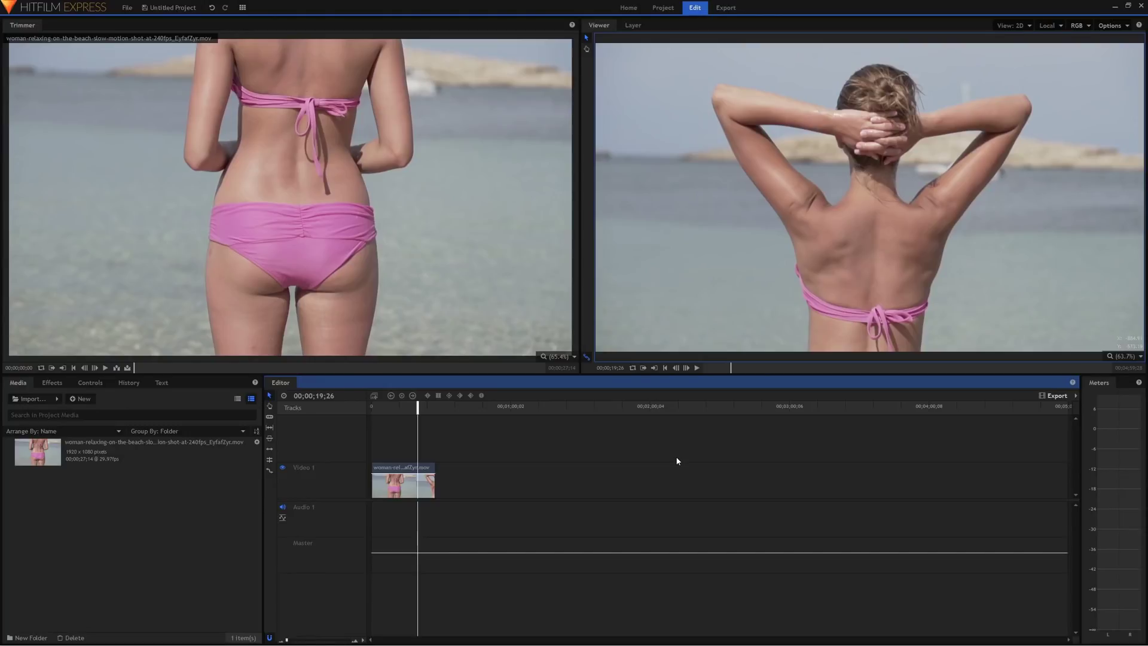
Filter the effects library by 'leave' to show the Leave Color add-on effect
left_click(57, 382)
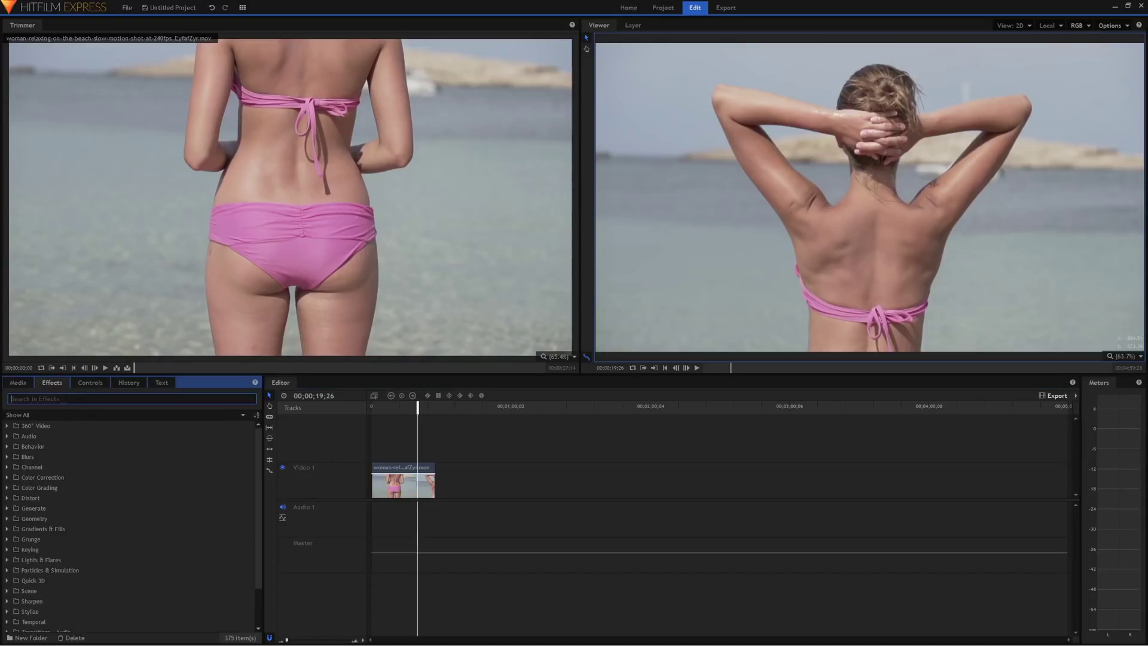
type("leave")
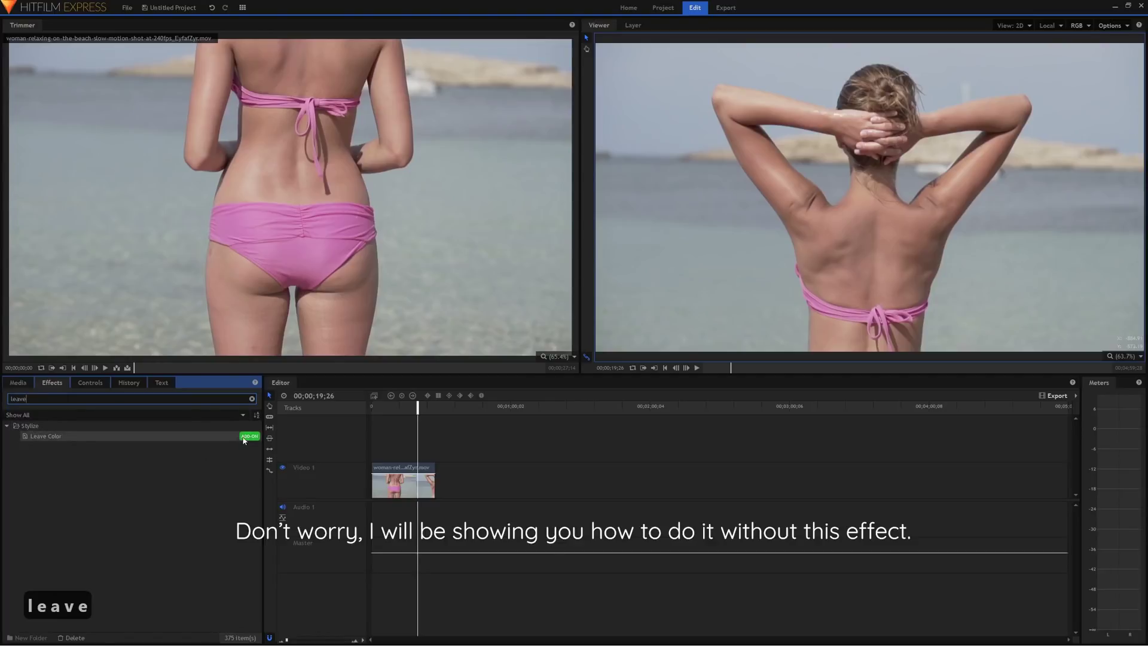
mouse_move(244, 440)
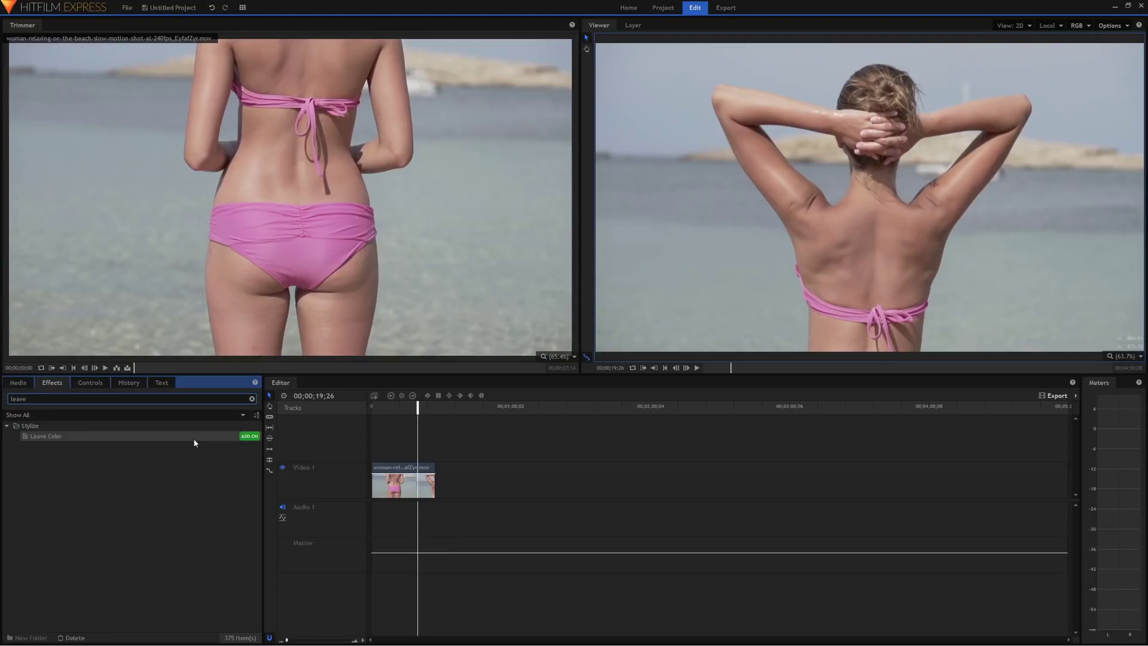
Search effects for 'hue' and apply Hue, Saturation & Lightness to the beach clip
left_click(252, 399)
type("hue")
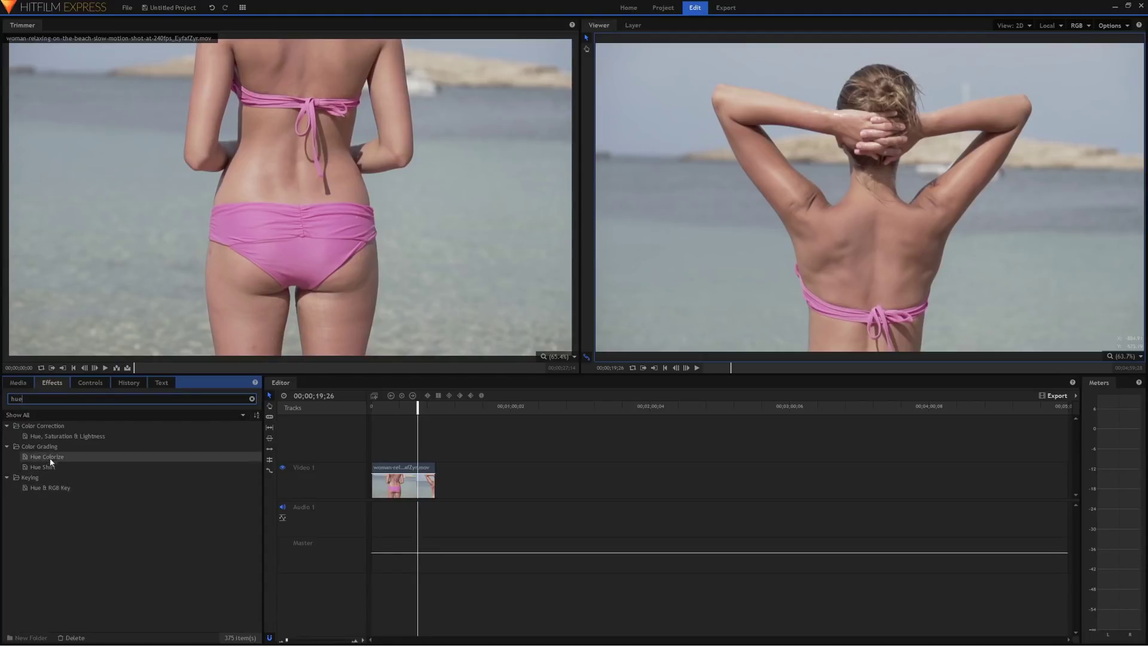
left_click_drag(45, 438, 386, 477)
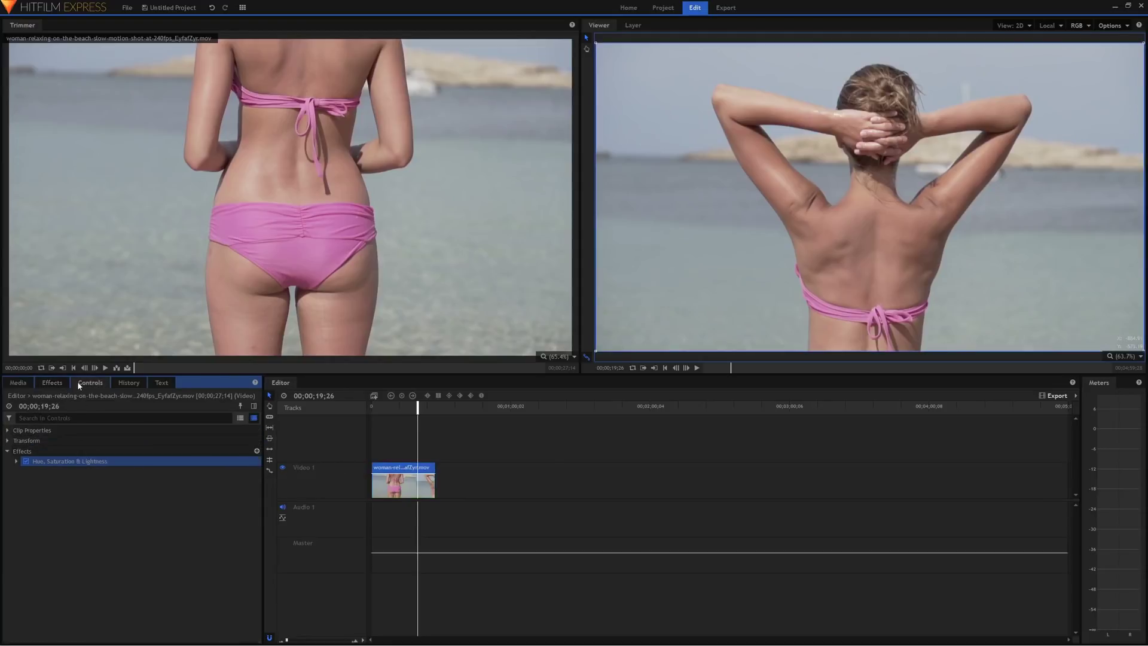
Dock the effect controls in the larger upper panel and expand the Master adjustments
left_click_drag(77, 382, 71, 26)
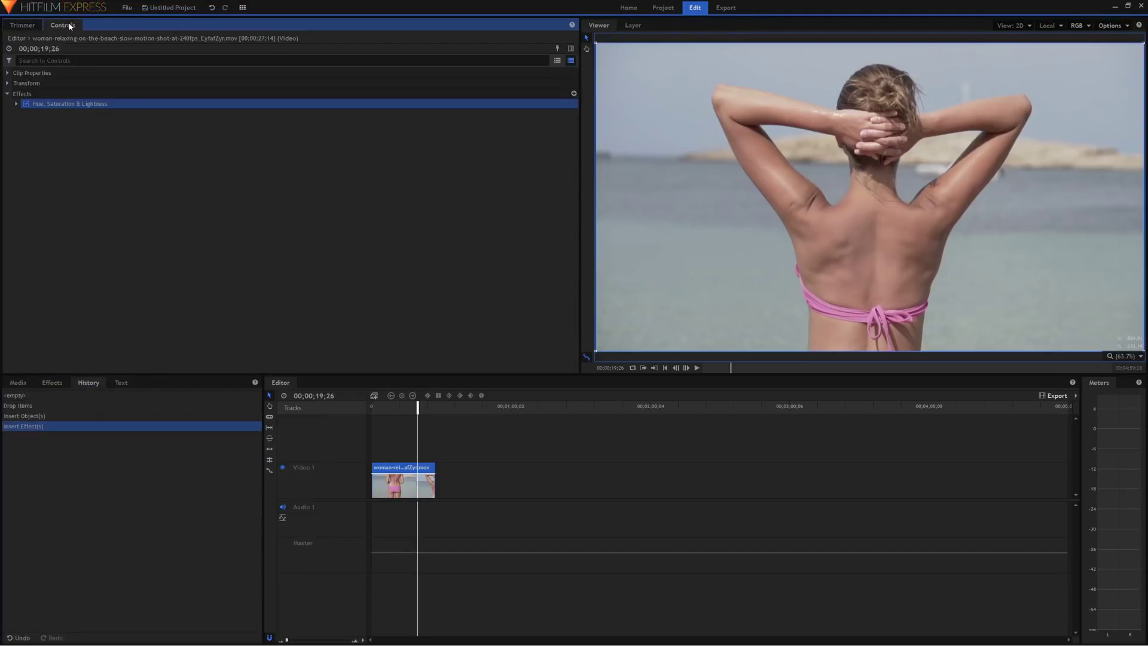
left_click(18, 104)
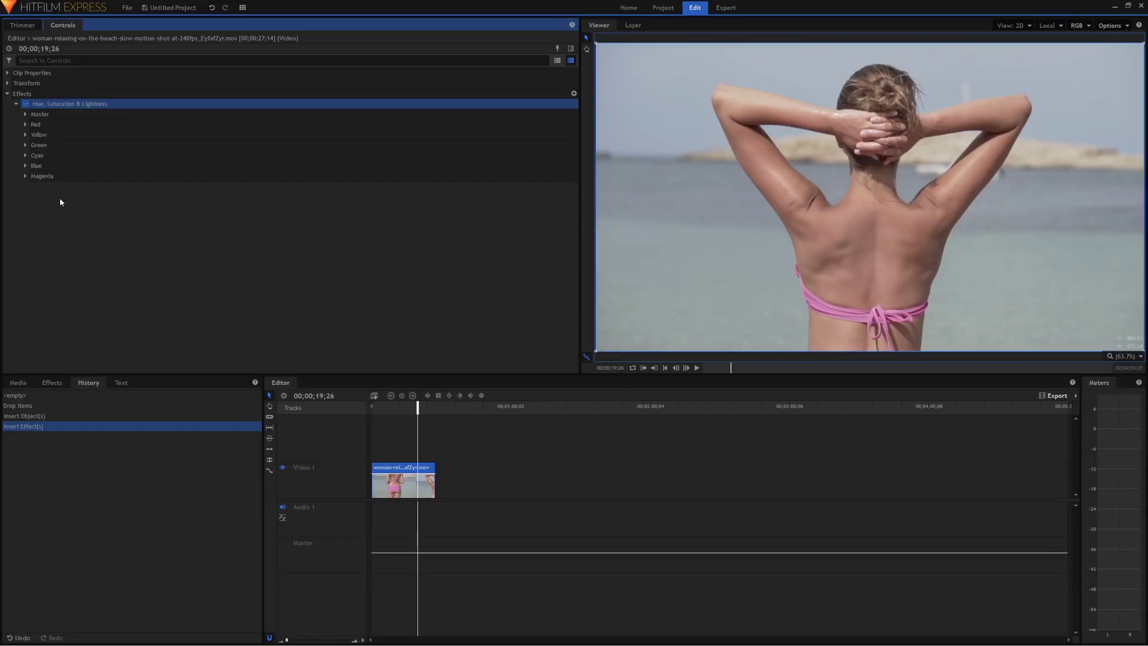
left_click_drag(58, 199, 57, 129)
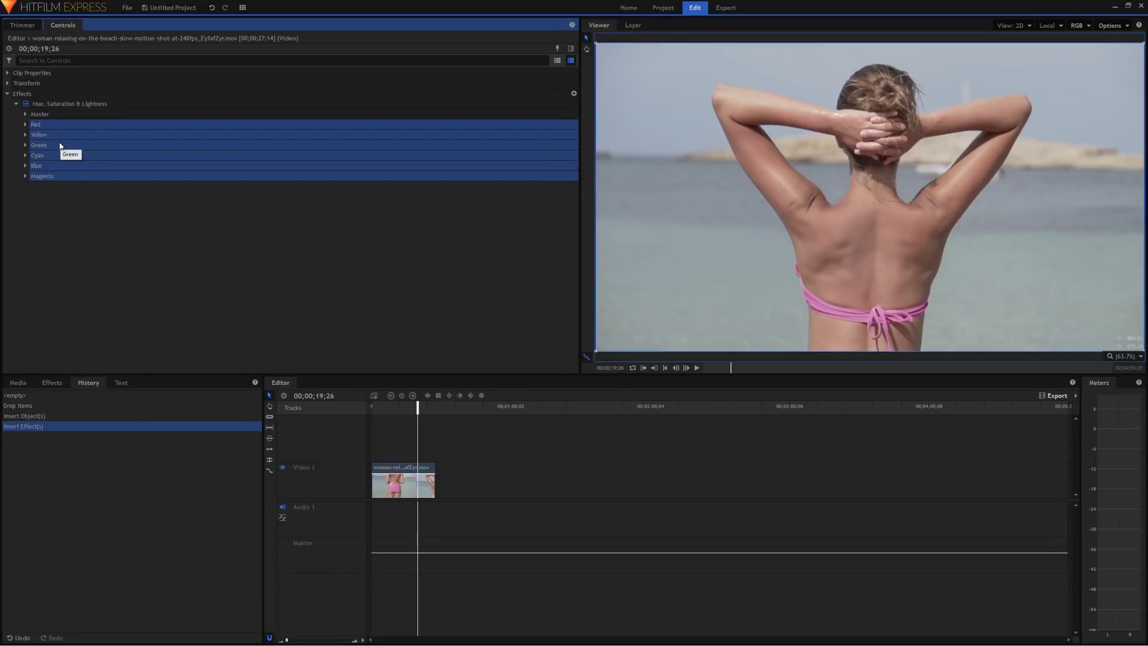
left_click(70, 194)
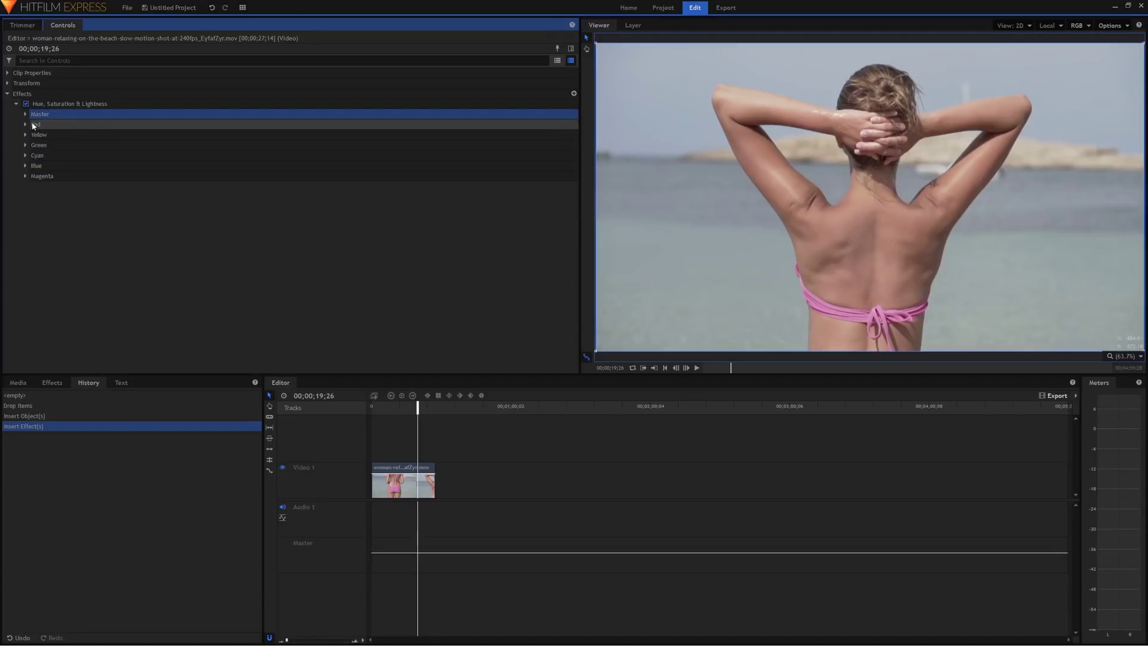
left_click(26, 114)
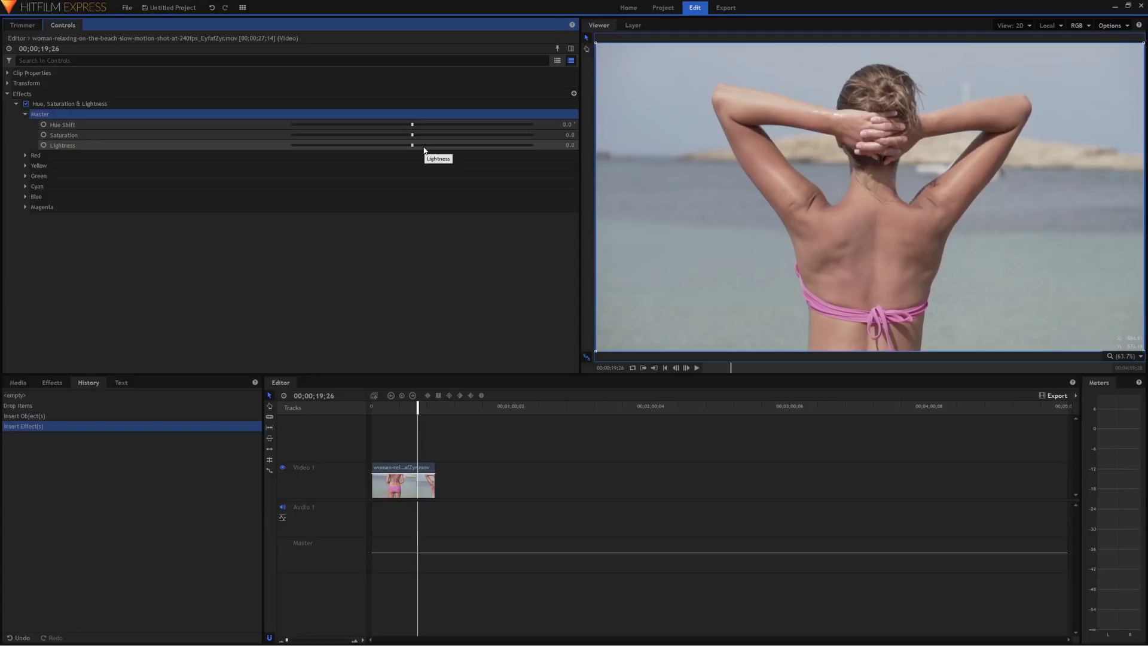
left_click_drag(413, 135, 443, 135)
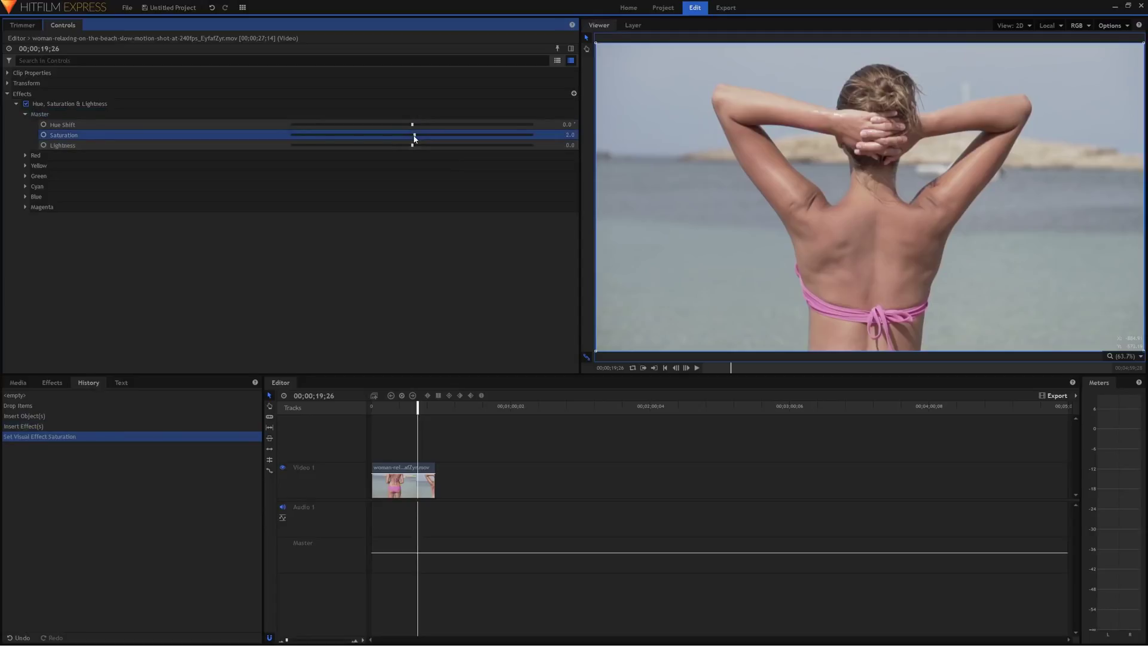
left_click(443, 135)
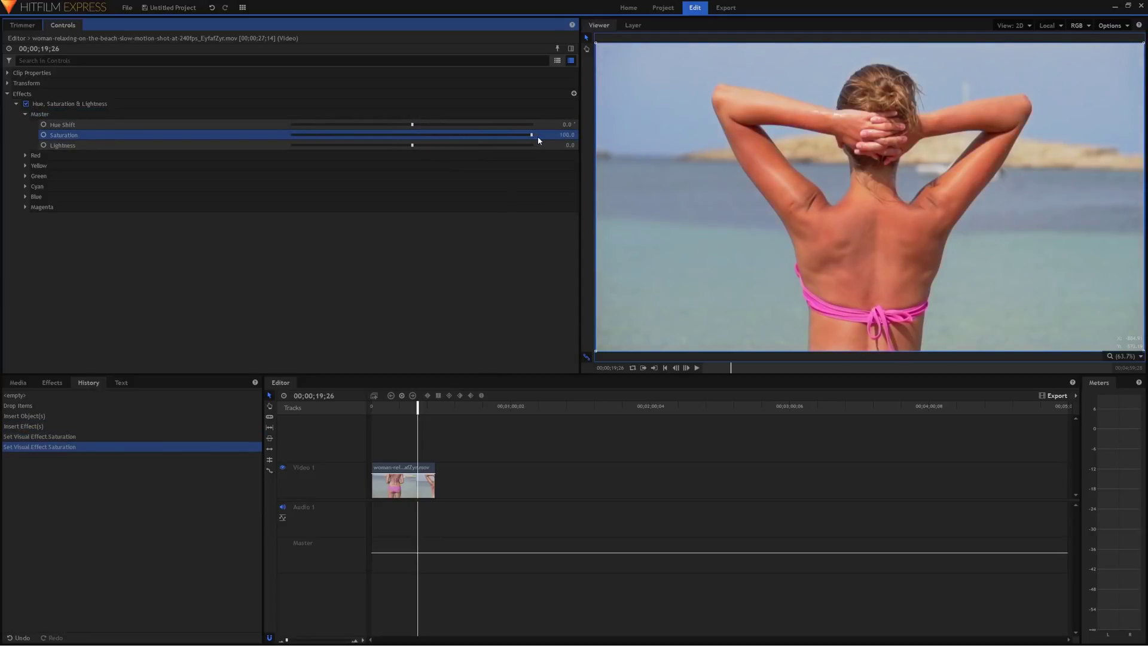
left_click_drag(443, 135, 341, 140)
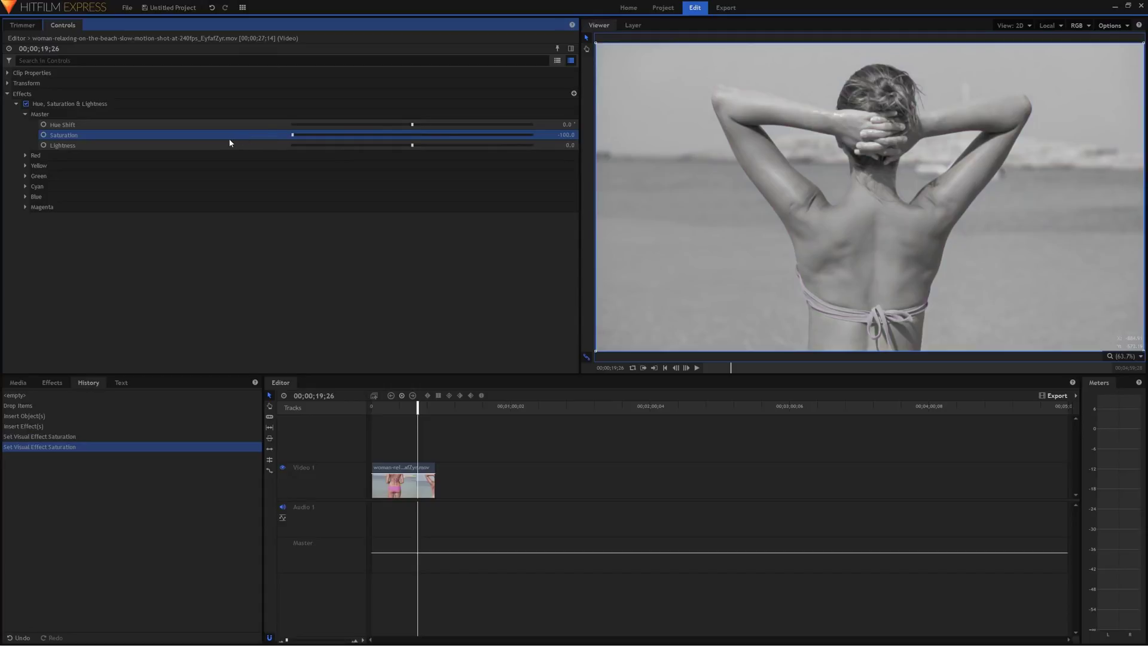
left_click_drag(230, 143, 549, 134)
left_click_drag(422, 141, 414, 135)
mouse_move(412, 125)
left_mouse_down()
mouse_move(462, 127)
mouse_move(429, 126)
left_mouse_up()
key("ctrl+z")
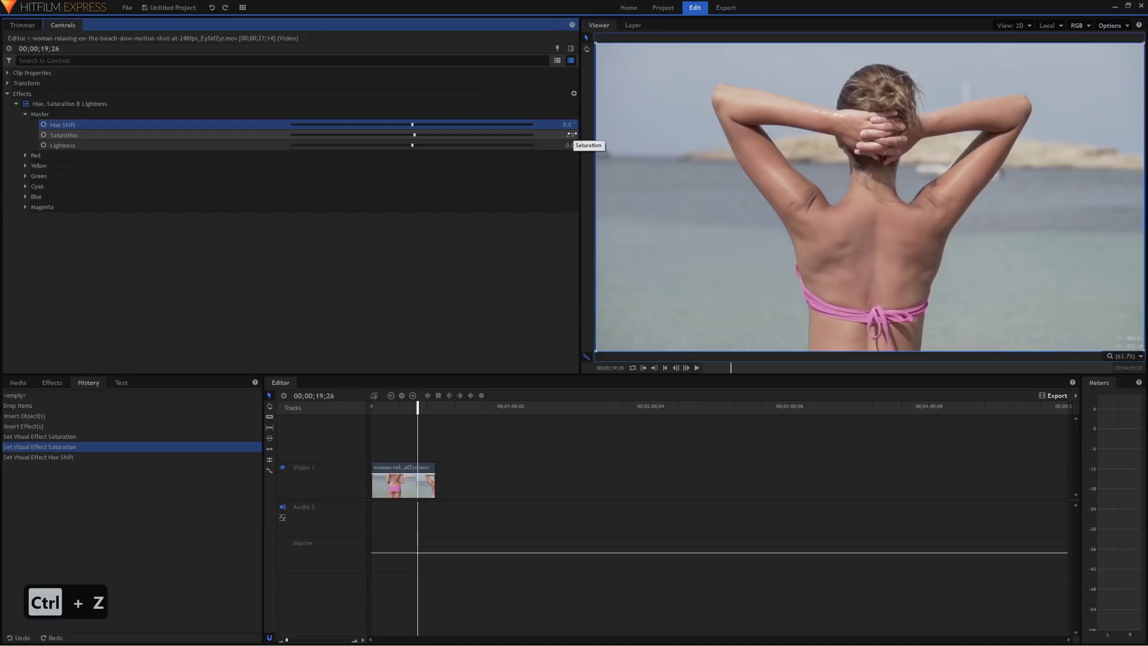
left_click(571, 134)
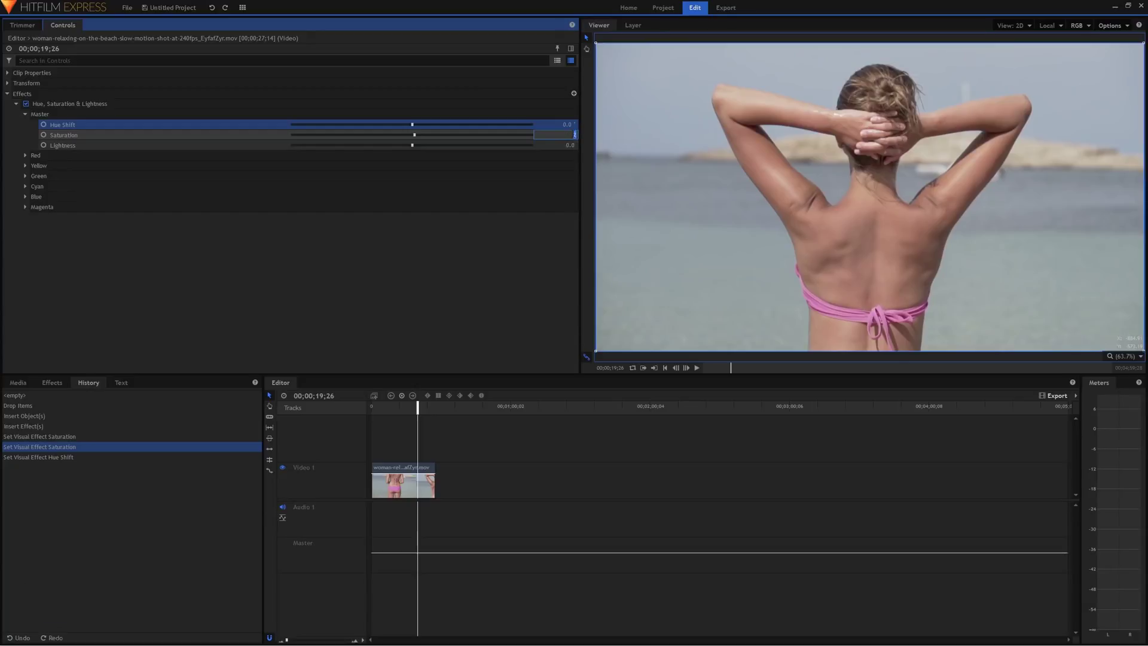
type("0")
key("Return")
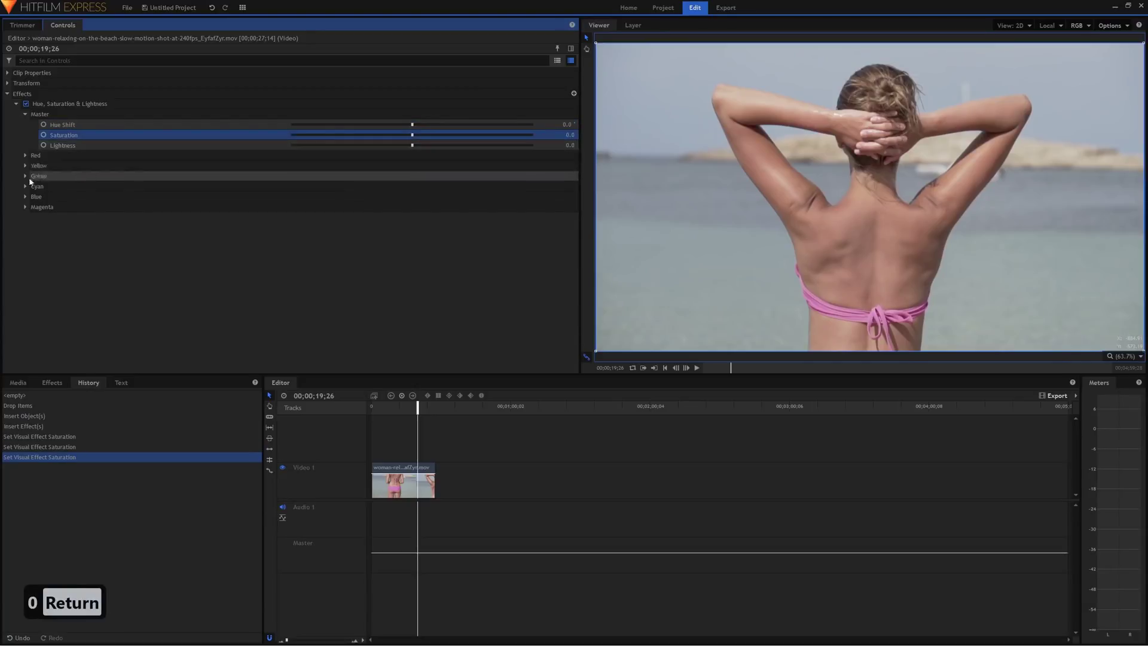
Expand the Red, Yellow, Green, Cyan, Blue and Magenta colour groups
left_click(25, 207)
left_click(25, 196)
left_click(25, 186)
left_click(25, 176)
left_click(25, 165)
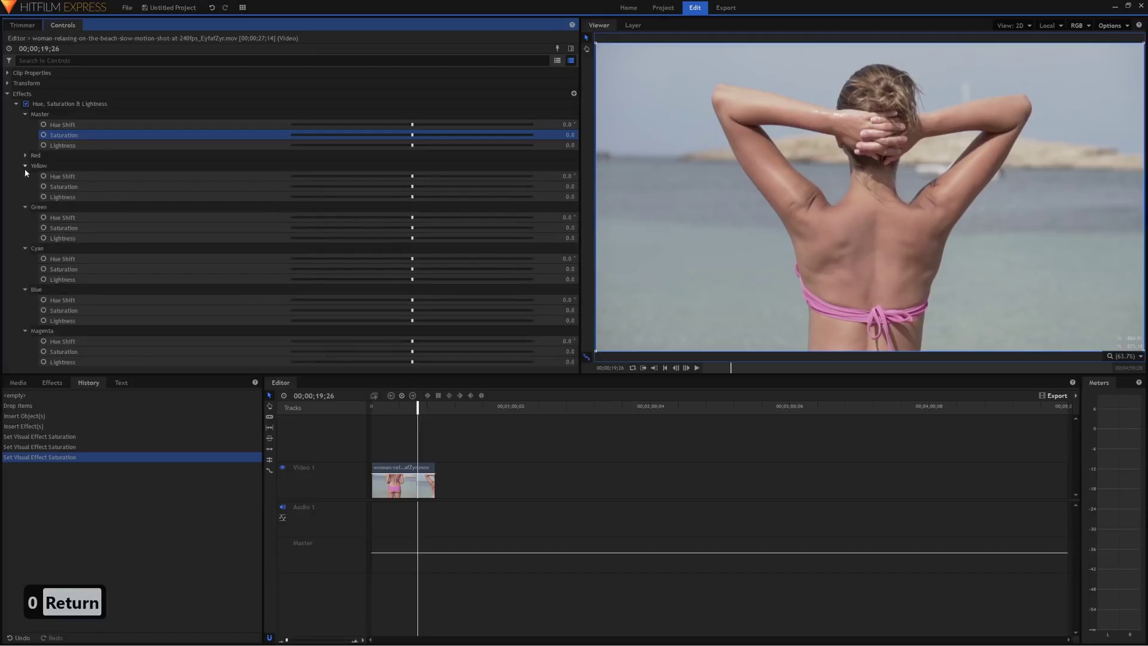
left_click(25, 154)
scroll(271, 237, "down", 1)
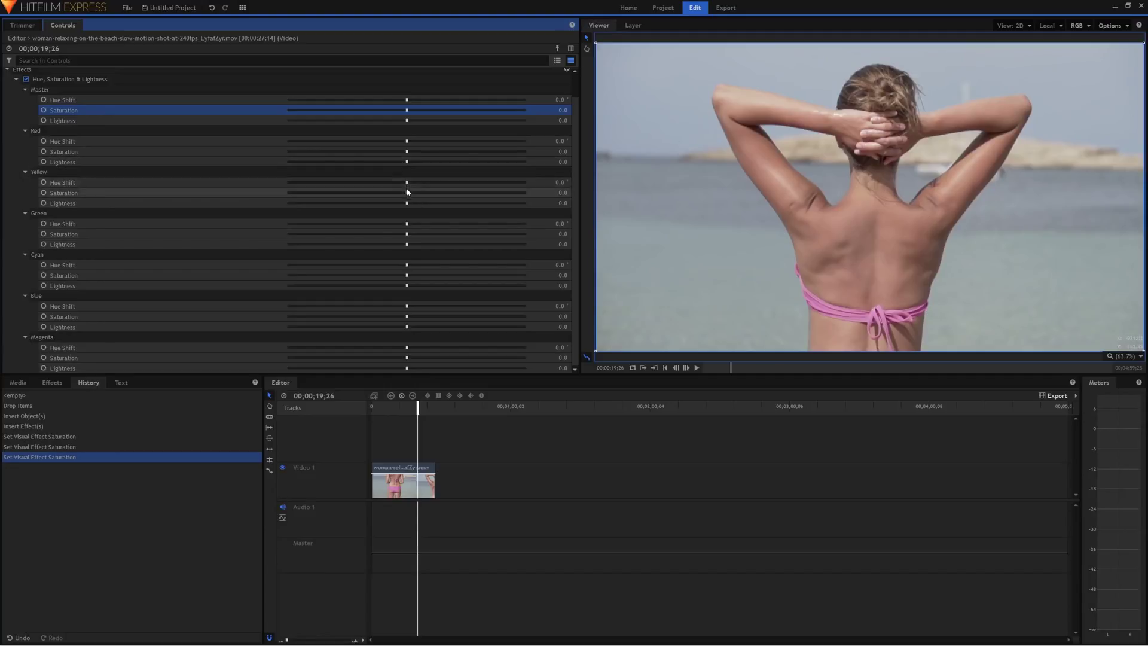
Set Yellow, Green, Cyan, Blue and Magenta saturation to -100, raise Red slightly, and preview
left_click_drag(407, 194, 288, 192)
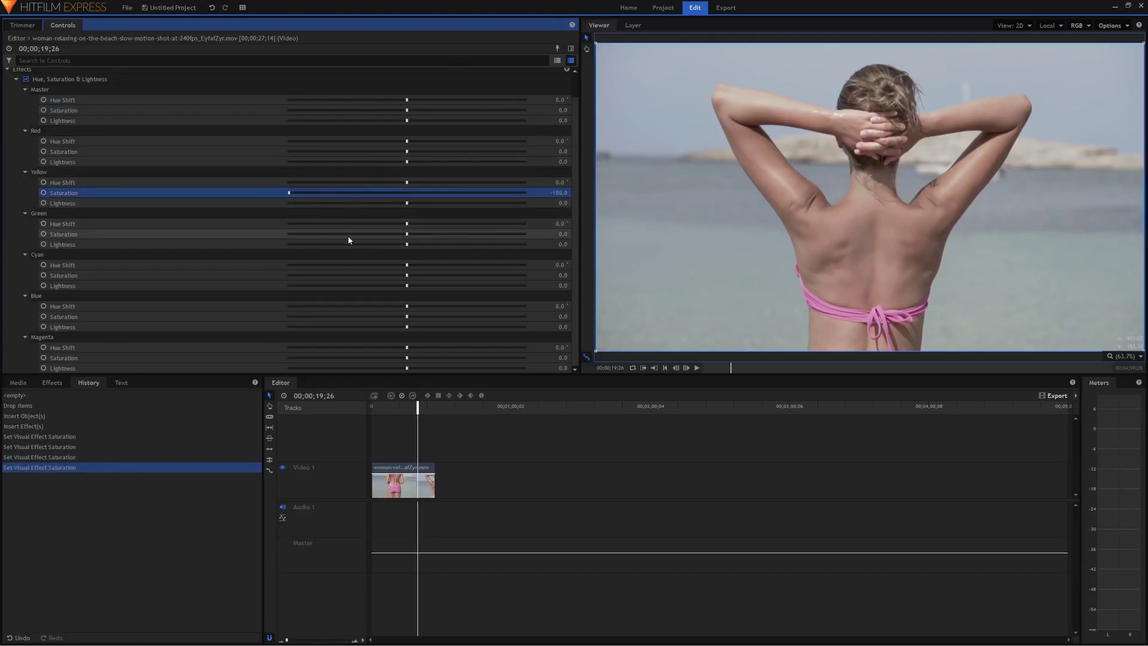
left_click_drag(347, 237, 245, 242)
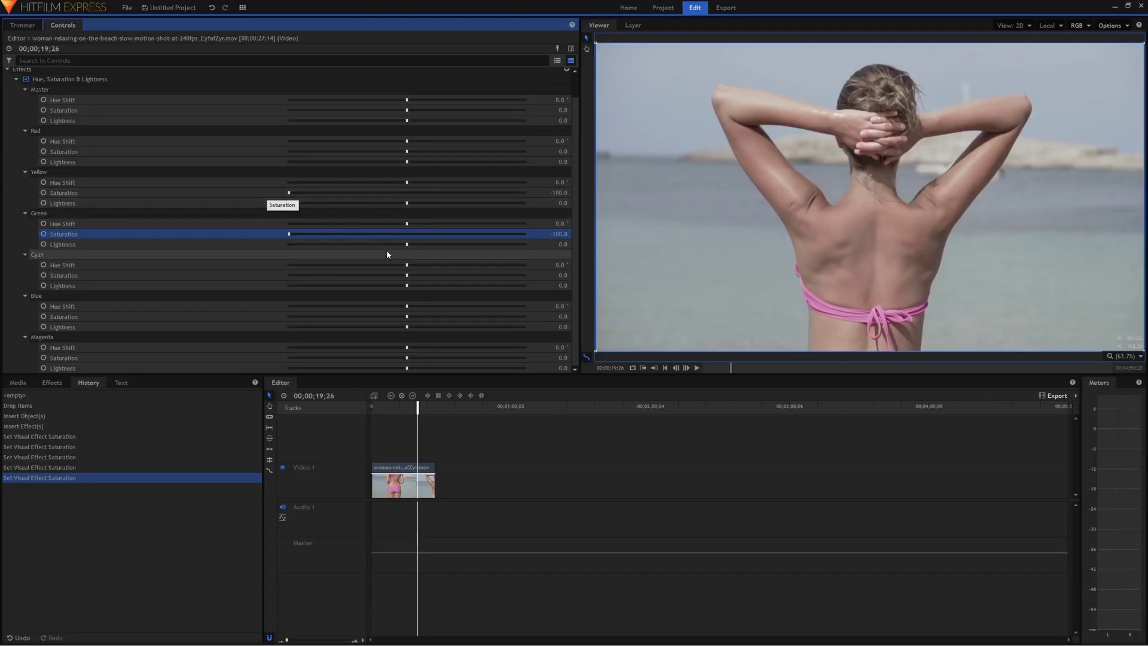
left_click_drag(342, 275, 207, 277)
left_click_drag(302, 317, 218, 328)
left_click_drag(297, 357, 169, 353)
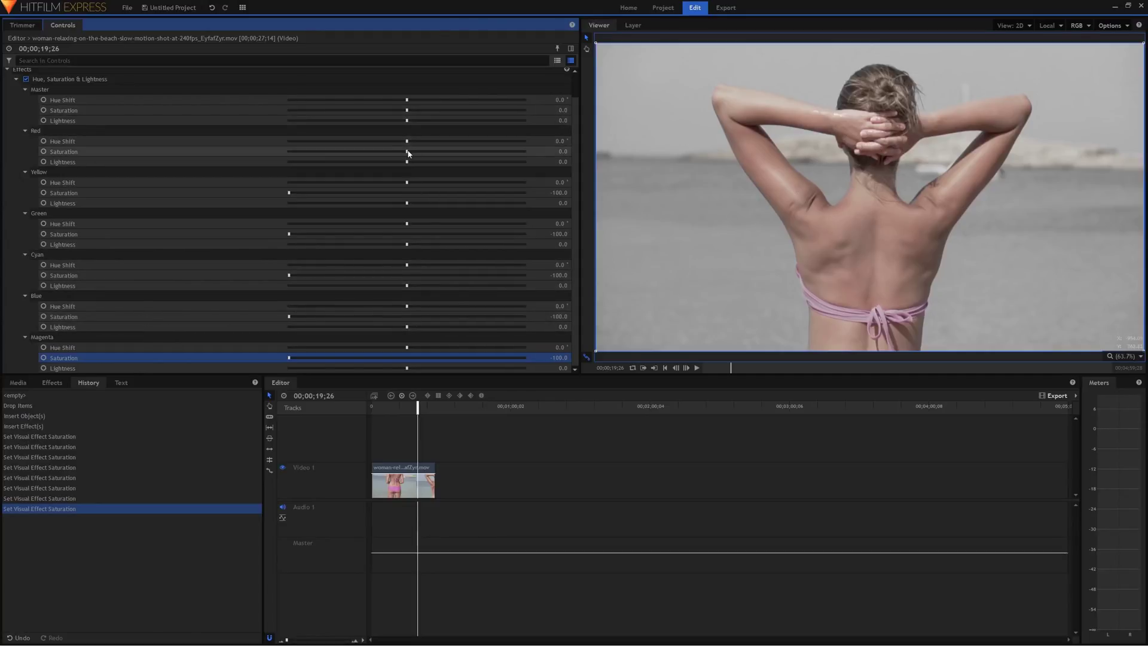
left_click_drag(407, 153, 436, 153)
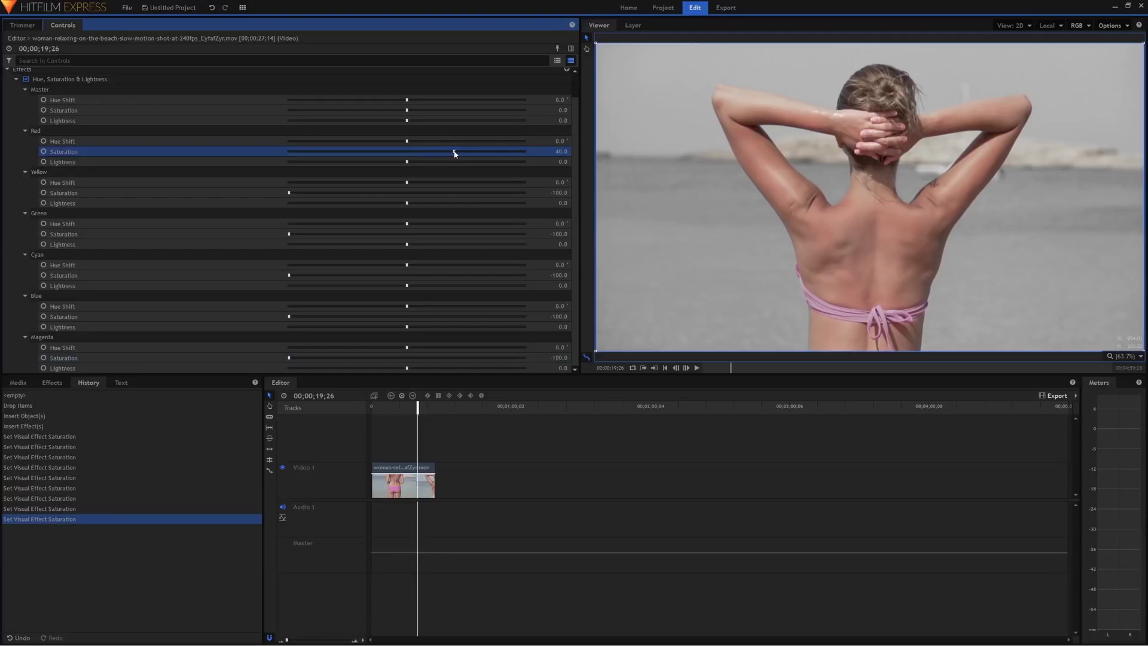
left_click_drag(402, 407, 338, 415)
key("space")
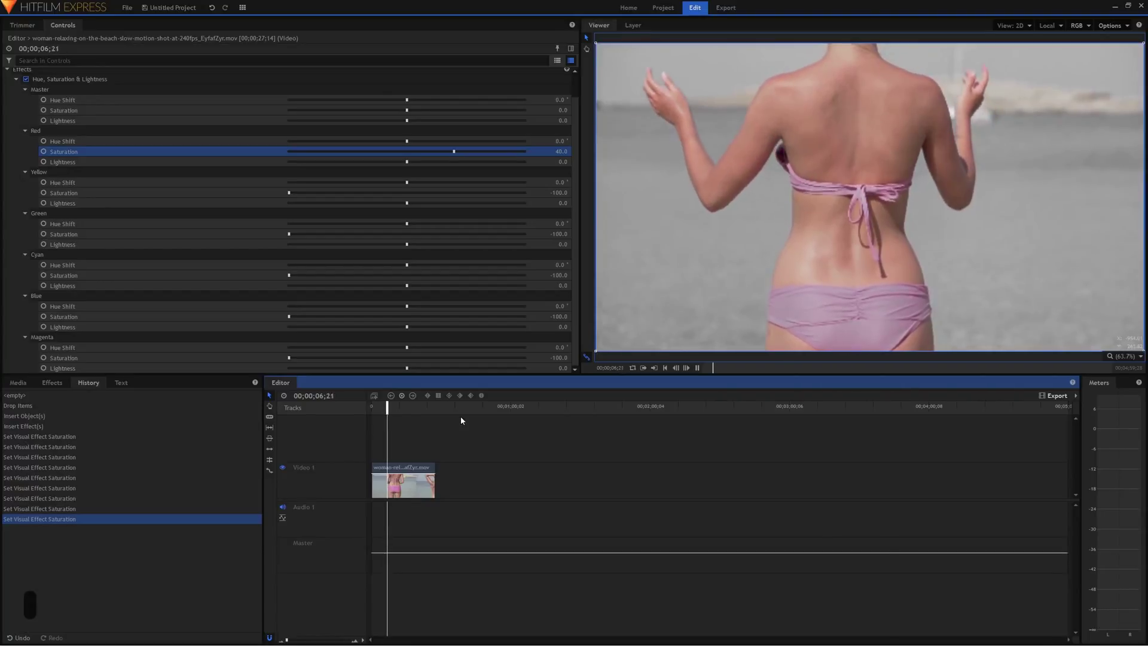
Stop the preview and show the effects list filtered by 'hue'
key("space")
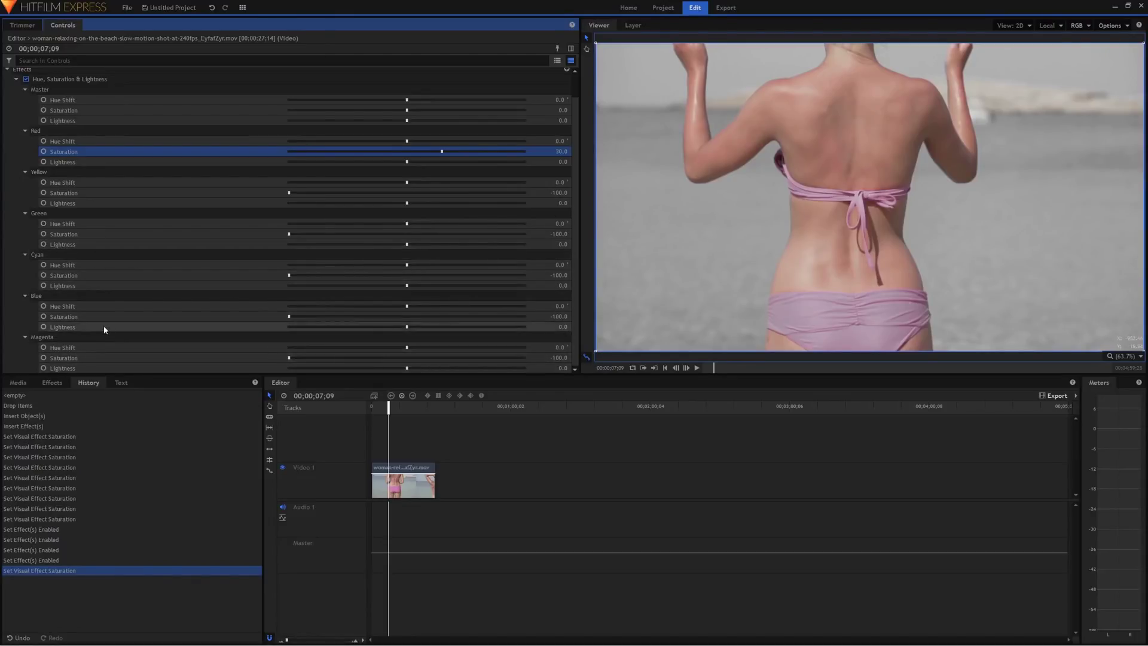
left_click(45, 385)
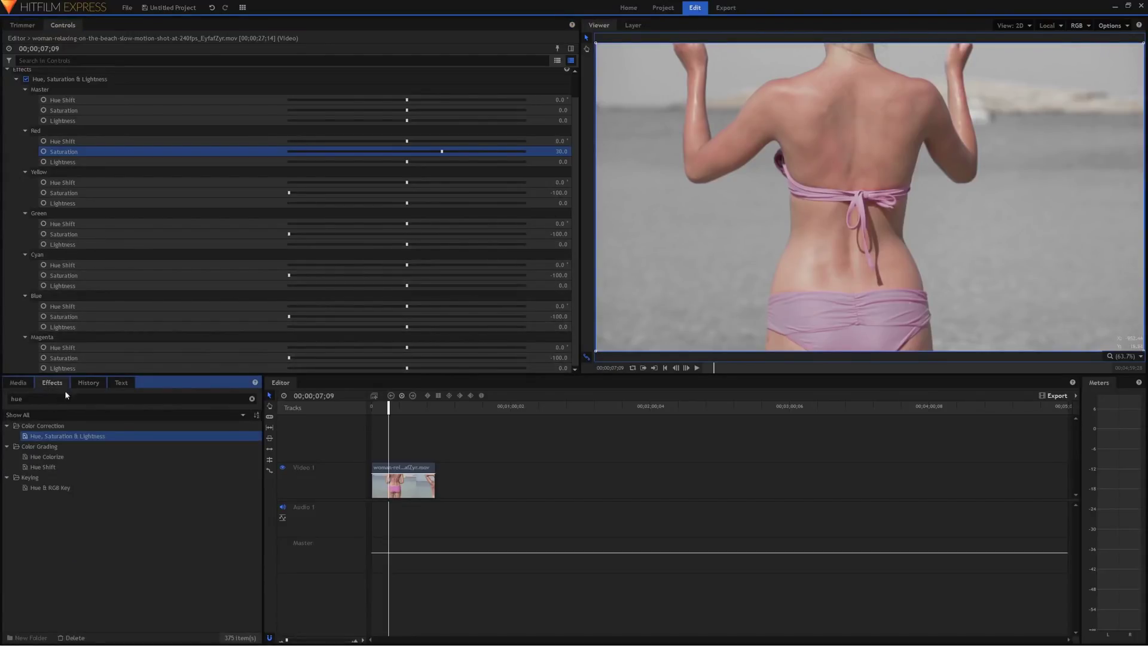
Delete the Hue, Saturation & Lightness effect and copy the clip onto a new Video 2 track
left_click(89, 82)
key("Delete")
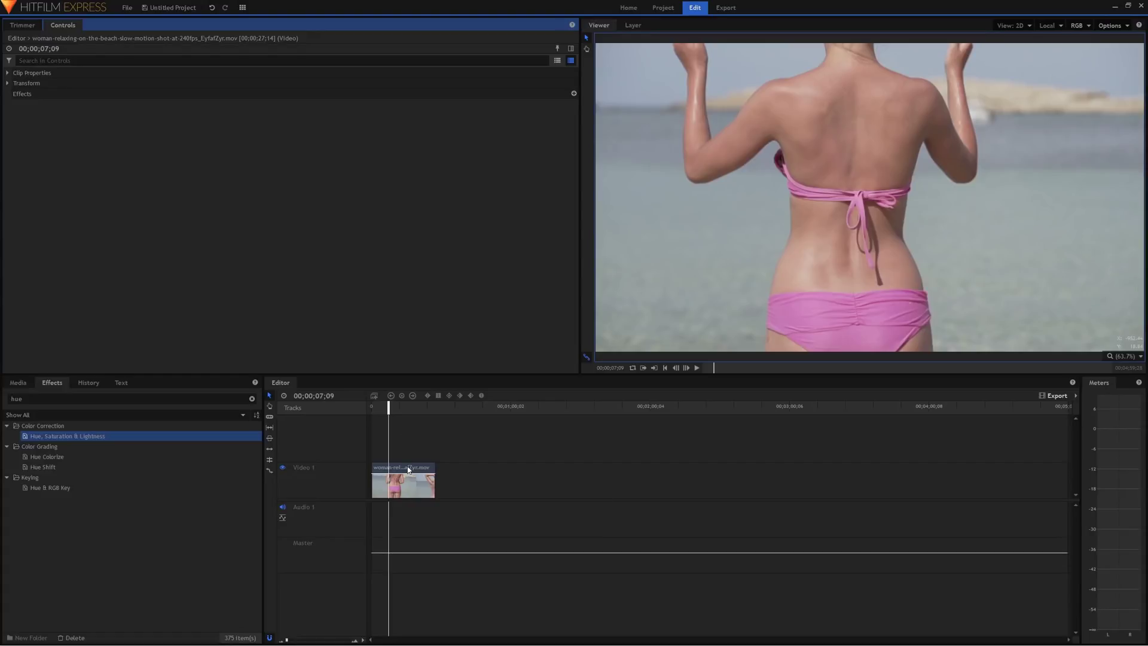
left_click_drag(408, 469, 403, 443)
left_click_drag(402, 443, 402, 443)
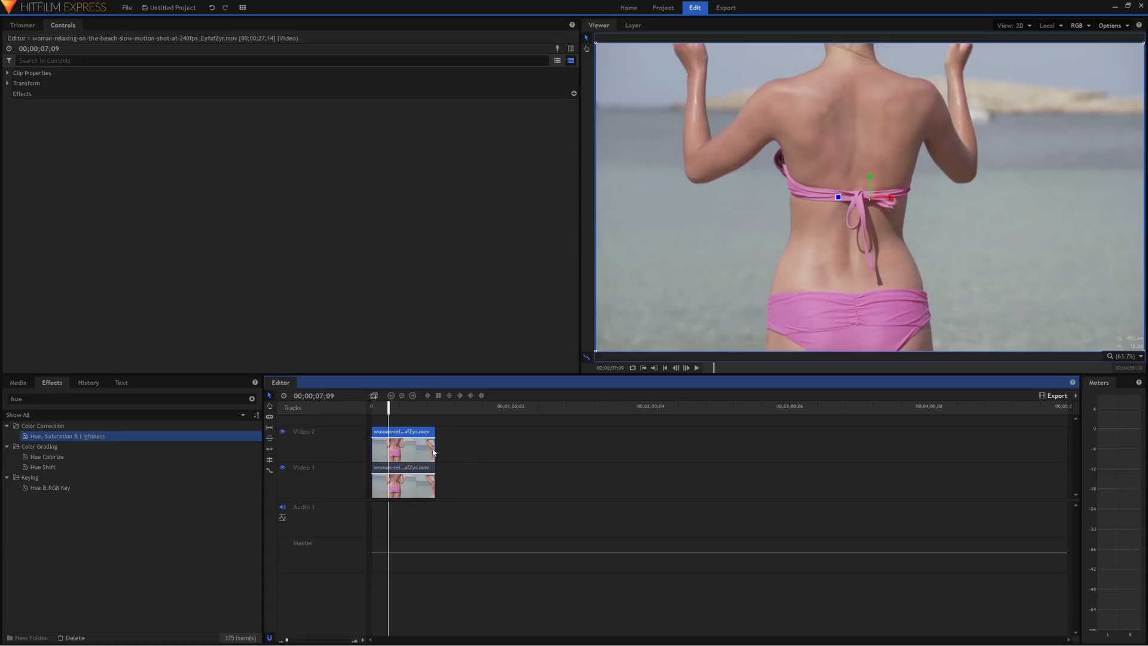
Hide Video 1 and apply Hue & RGB Key to the Video 2 clip
left_click(284, 468)
left_click(68, 488)
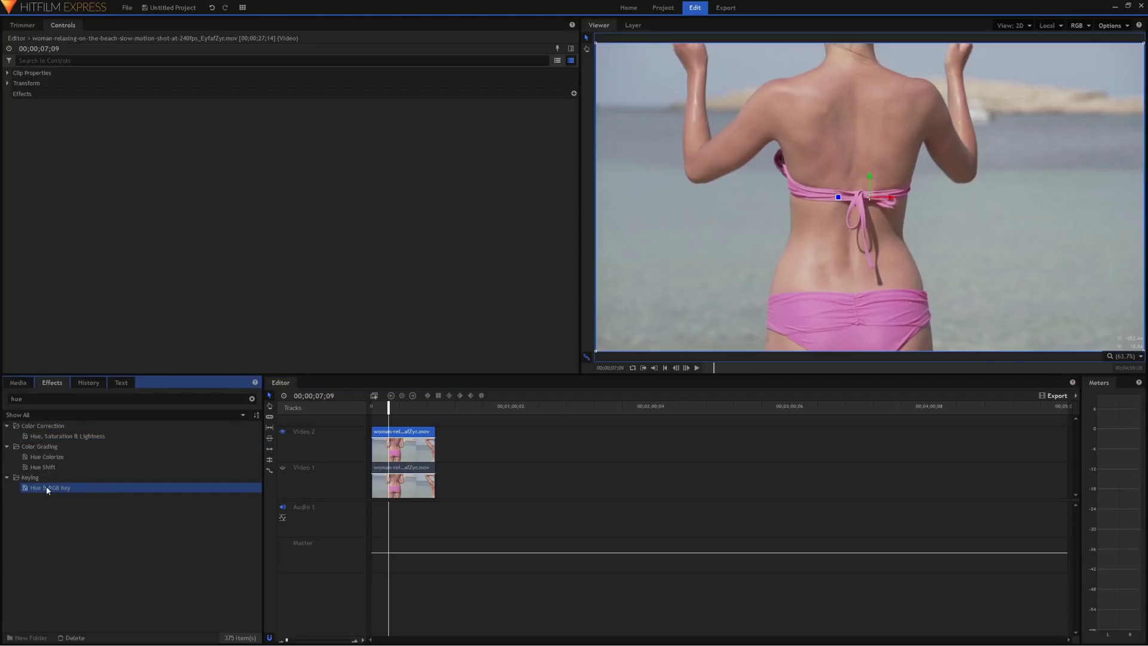
left_click_drag(62, 490, 381, 444)
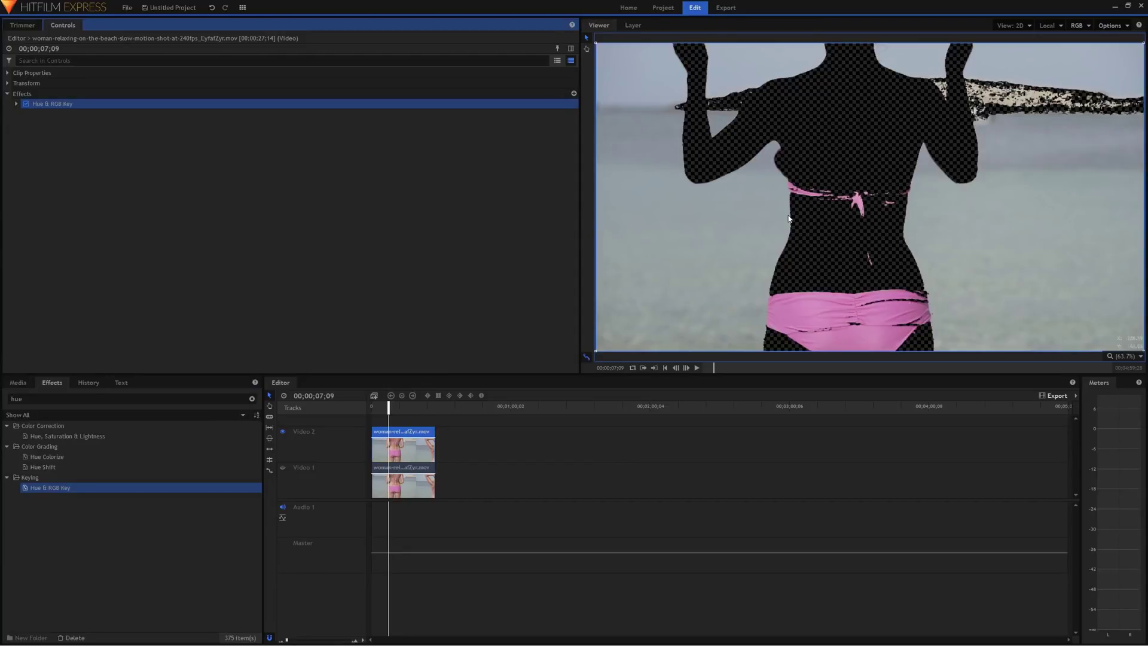
left_click(16, 104)
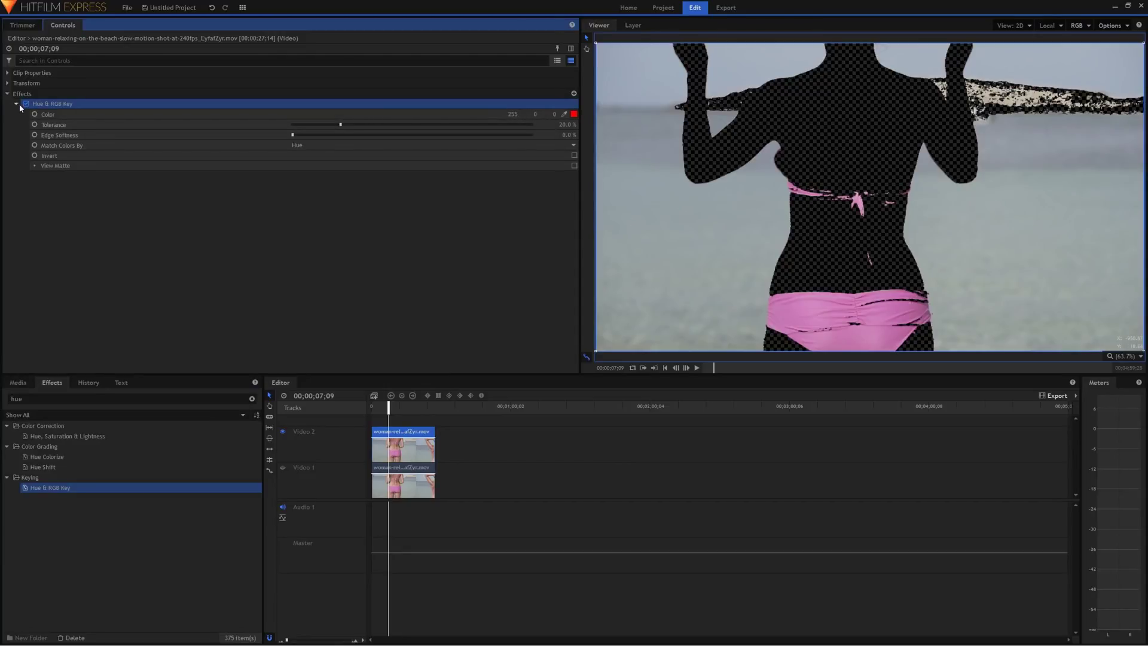
Sample the woman's skin tone as the key Color, with the key at 20% tolerance
left_click(26, 104)
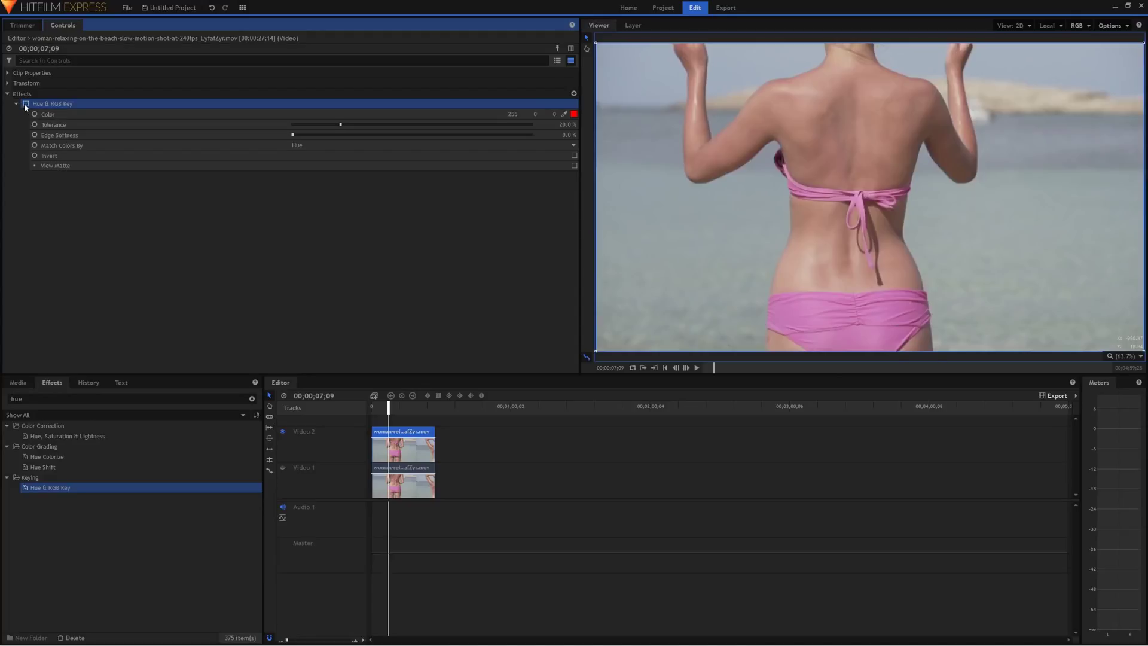
left_click(565, 113)
left_click(785, 118)
left_click_drag(789, 115, 791, 109)
left_click(791, 106)
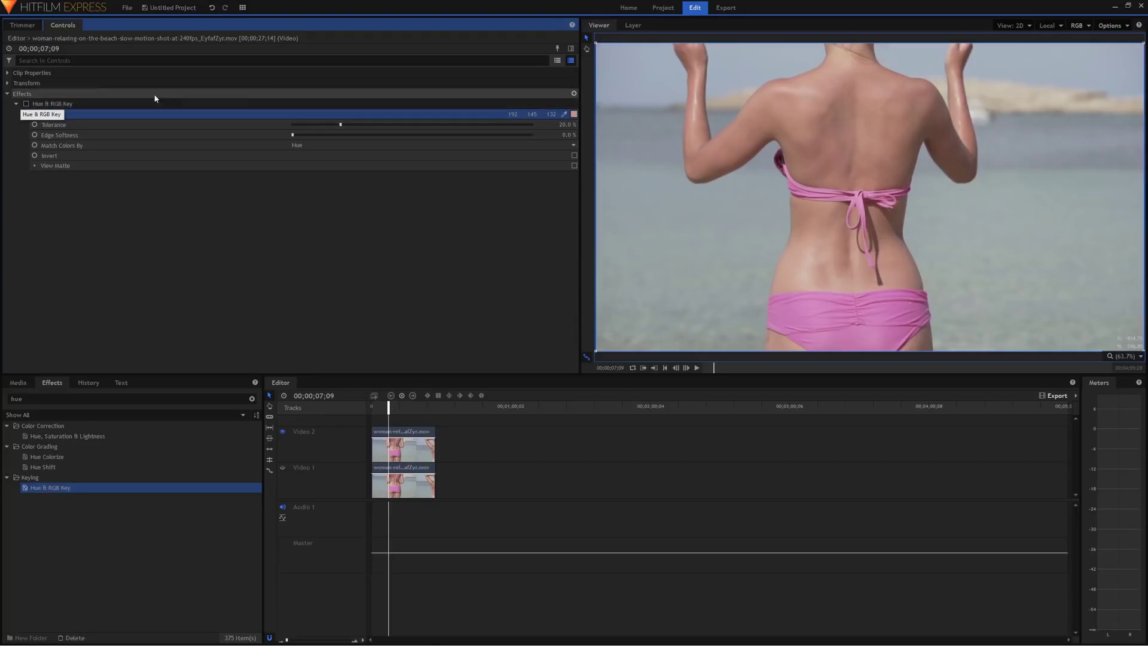
left_click(27, 103)
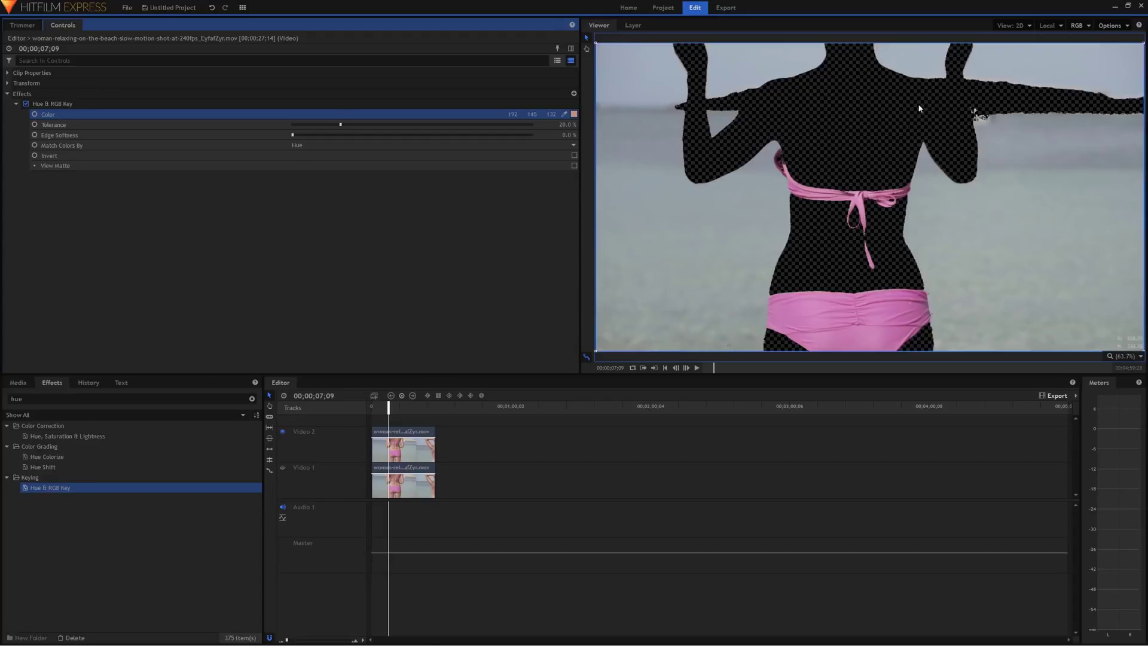
Toggle the viewer's checkerboard background off and back on
left_click(846, 236)
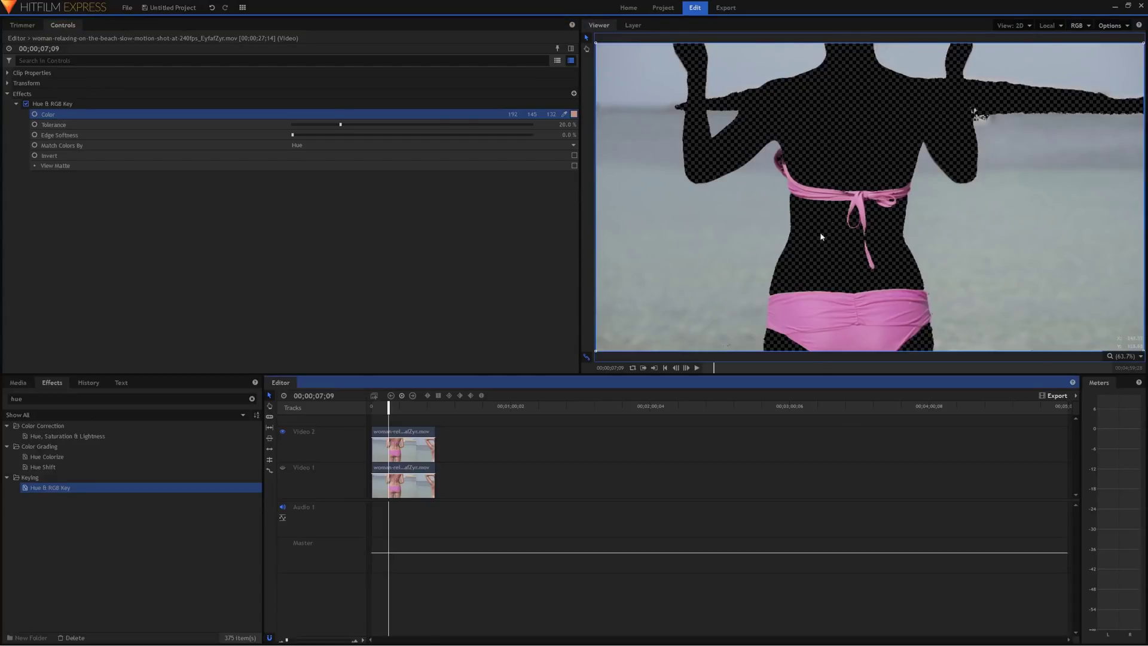
left_click(1113, 25)
left_click(1086, 120)
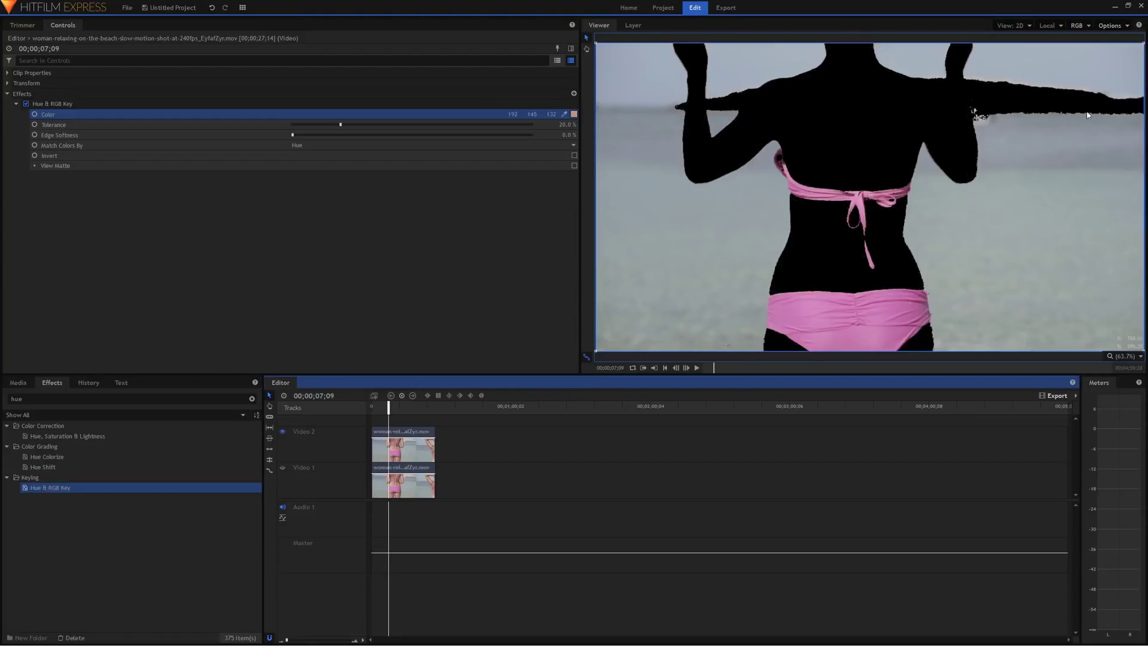
left_click(1114, 29)
left_click(1069, 117)
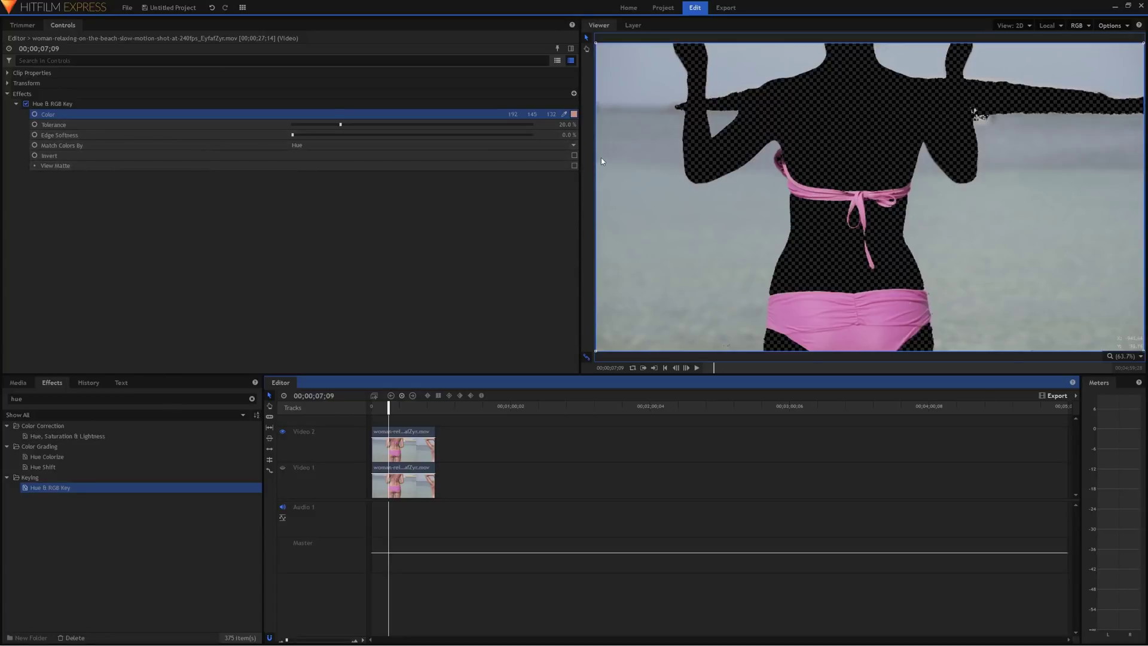
Invert the key and set Tolerance to 9% and Edge Softness to 16%
left_click(575, 156)
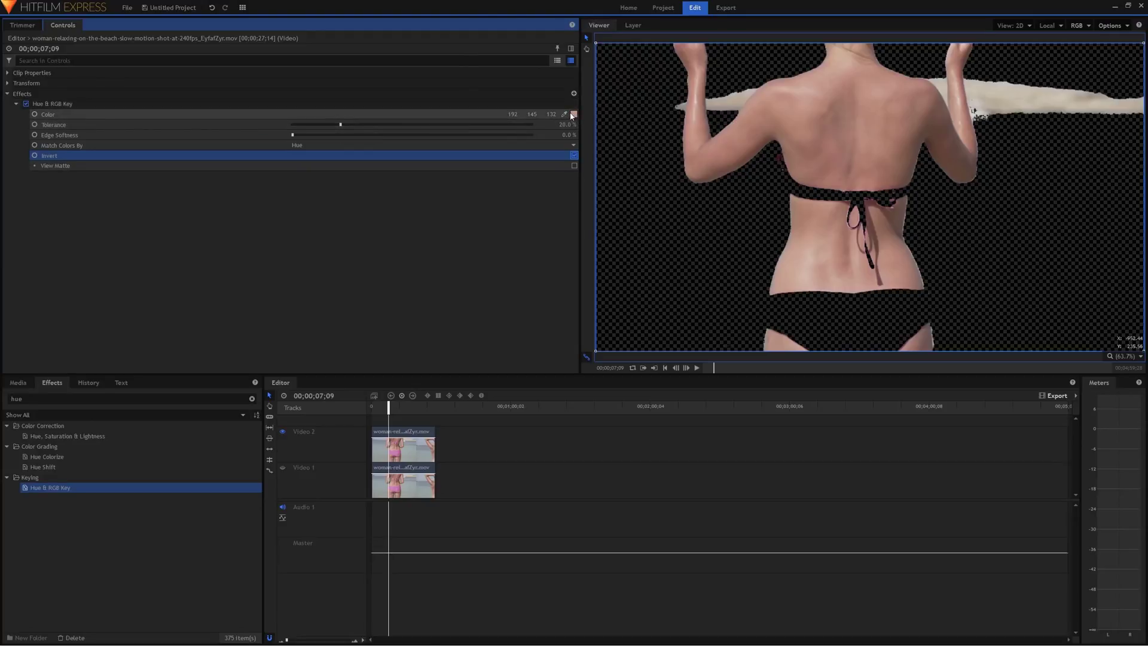
left_click_drag(342, 125, 594, 126)
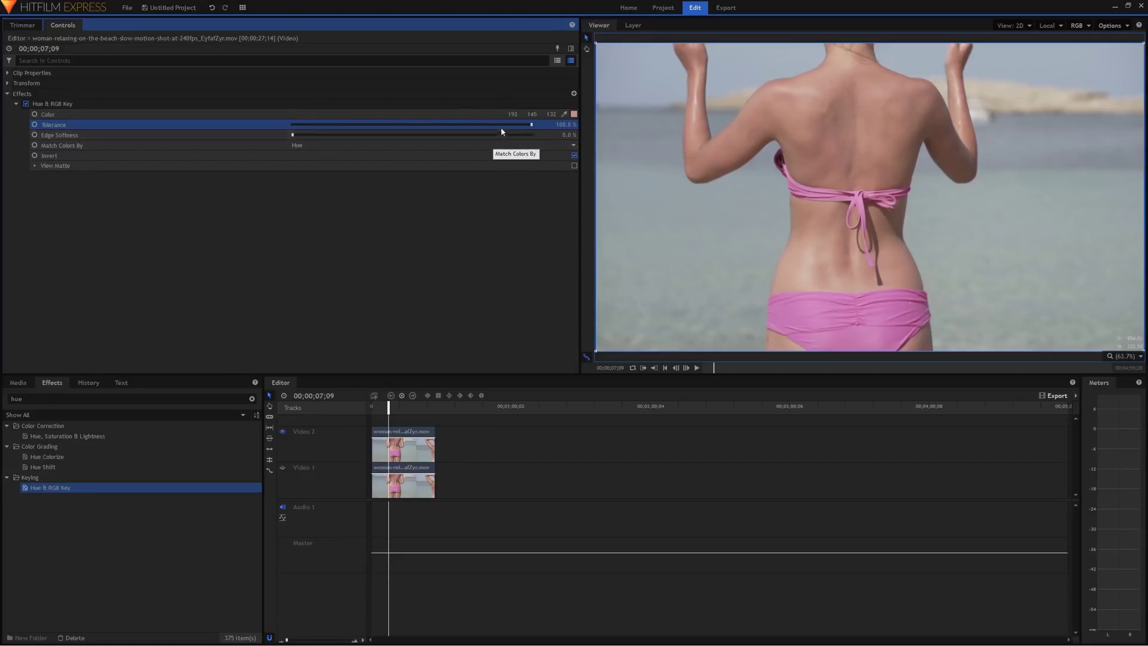
left_click_drag(500, 126, 262, 139)
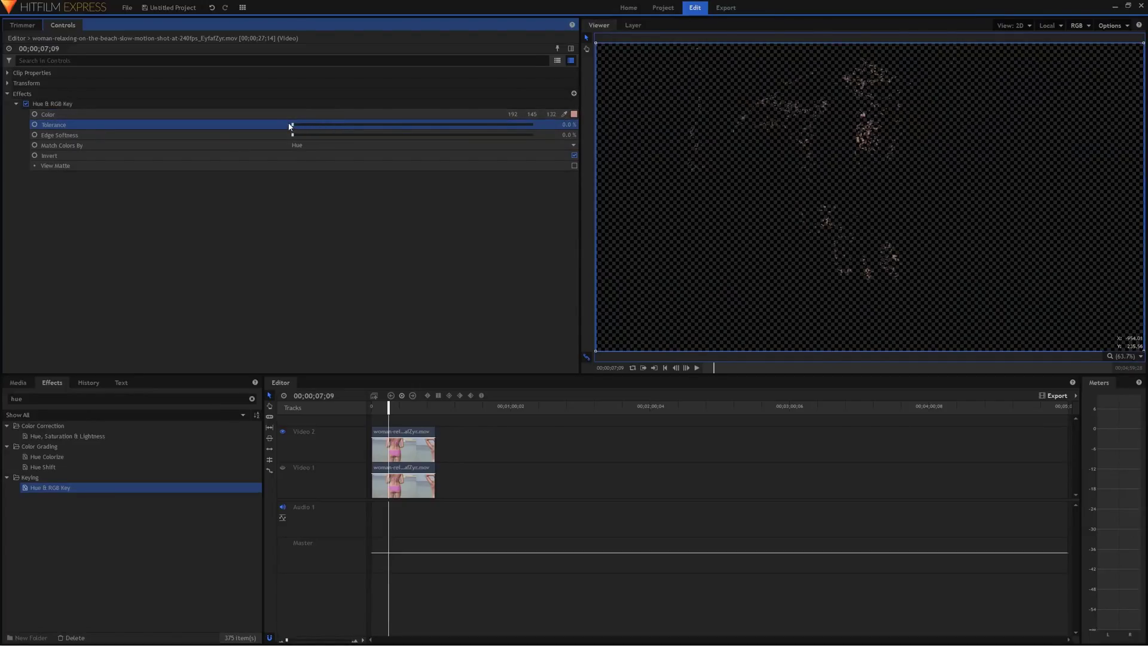
left_click_drag(290, 124, 314, 123)
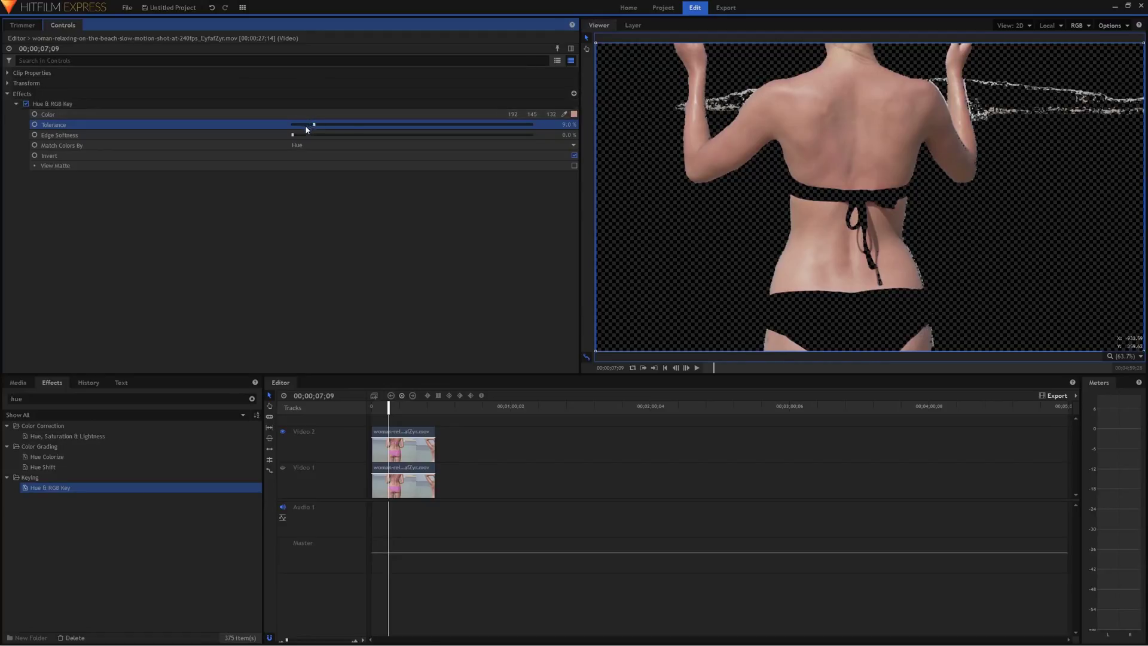
left_click_drag(293, 138, 330, 136)
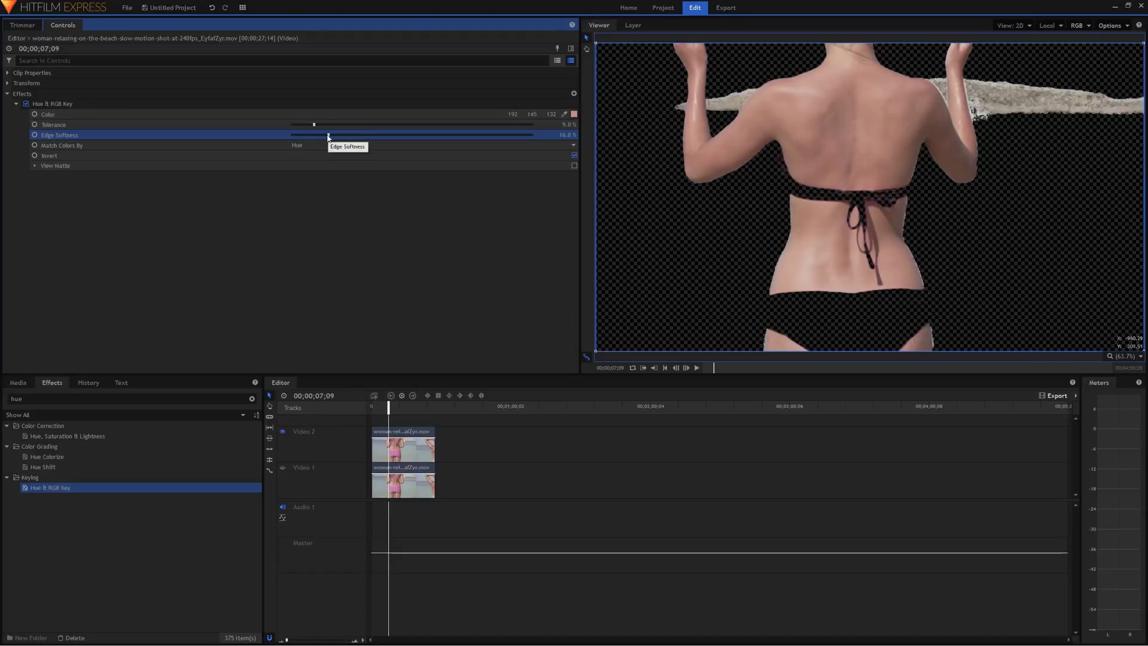
Adjust Edge Softness down to about 12%, keeping Tolerance near 8%
left_click_drag(327, 137, 318, 138)
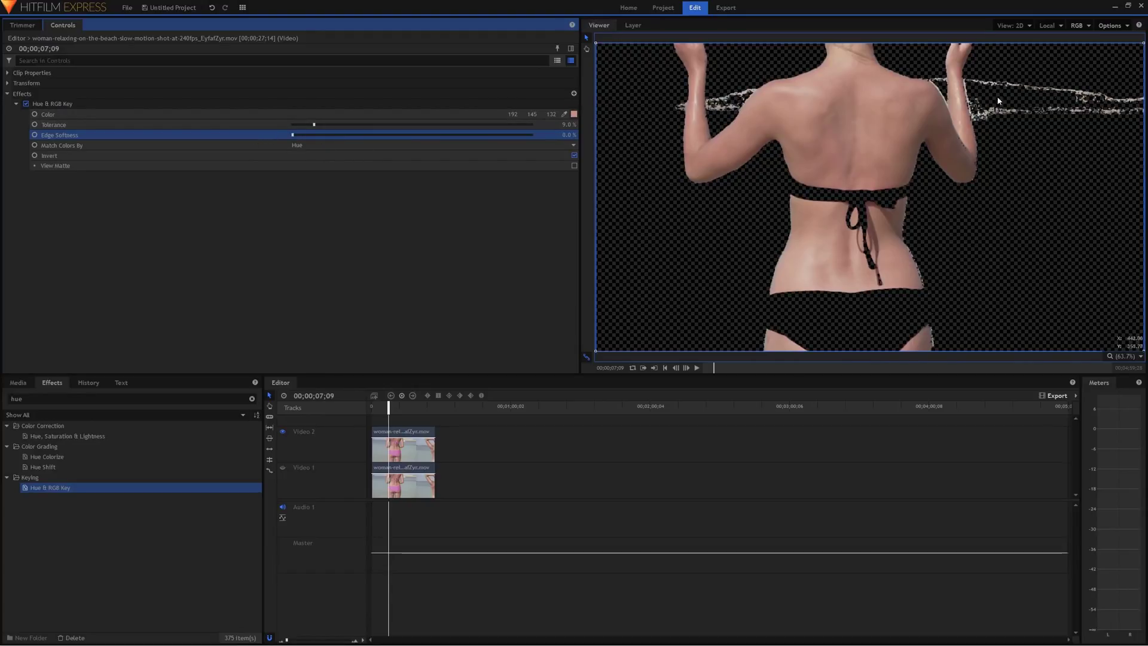
mouse_move(292, 136)
left_mouse_down()
mouse_move(324, 136)
mouse_move(294, 128)
left_mouse_up()
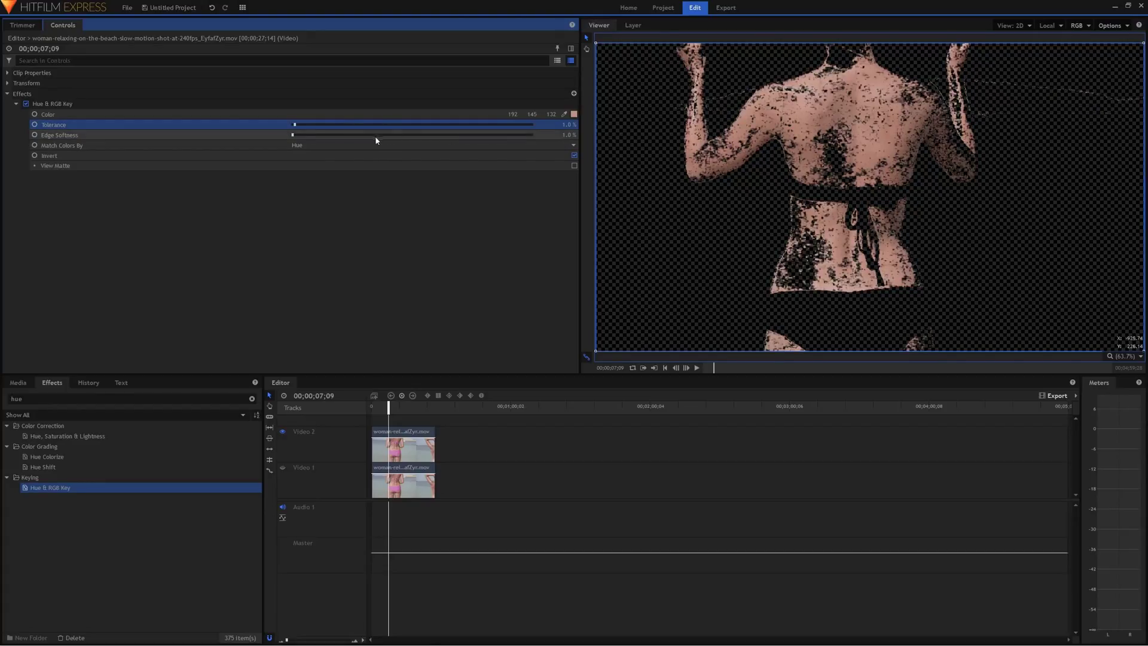
mouse_move(293, 138)
left_mouse_down()
mouse_move(338, 133)
mouse_move(302, 126)
mouse_move(312, 124)
left_mouse_up()
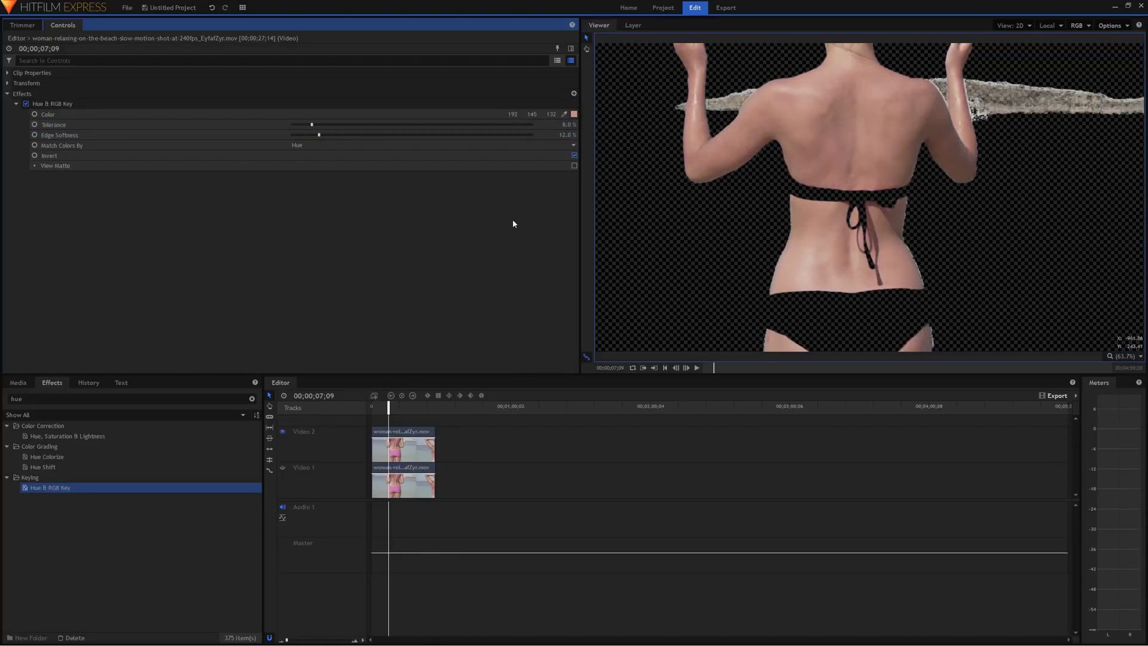
left_click(574, 166)
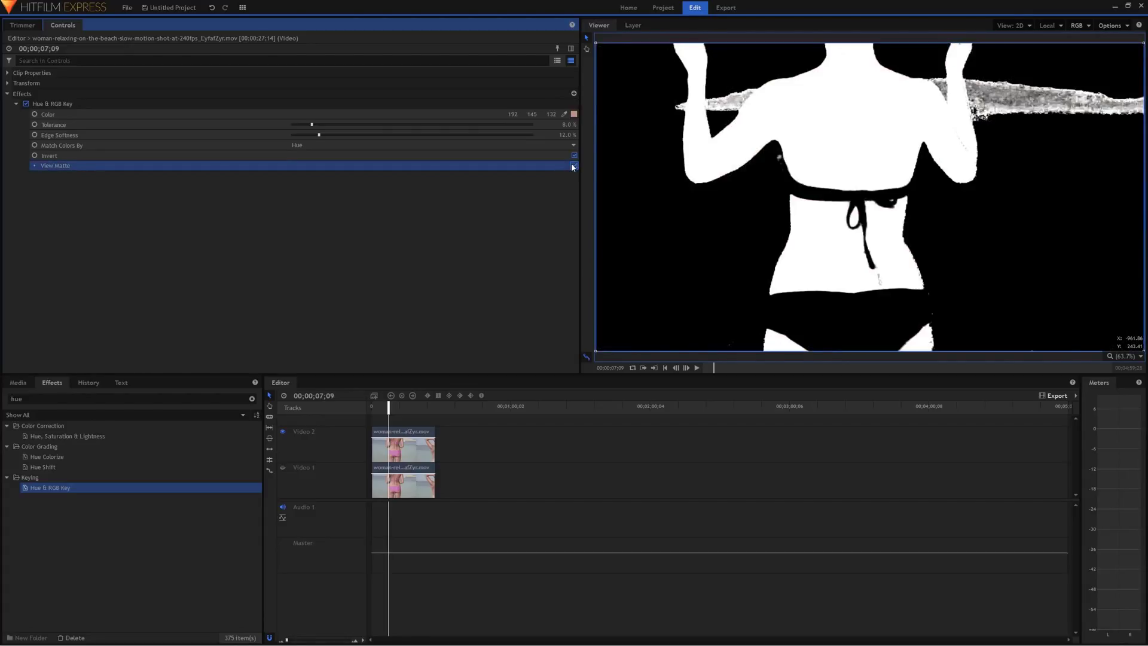
left_click(574, 166)
left_click(574, 166)
left_click(573, 166)
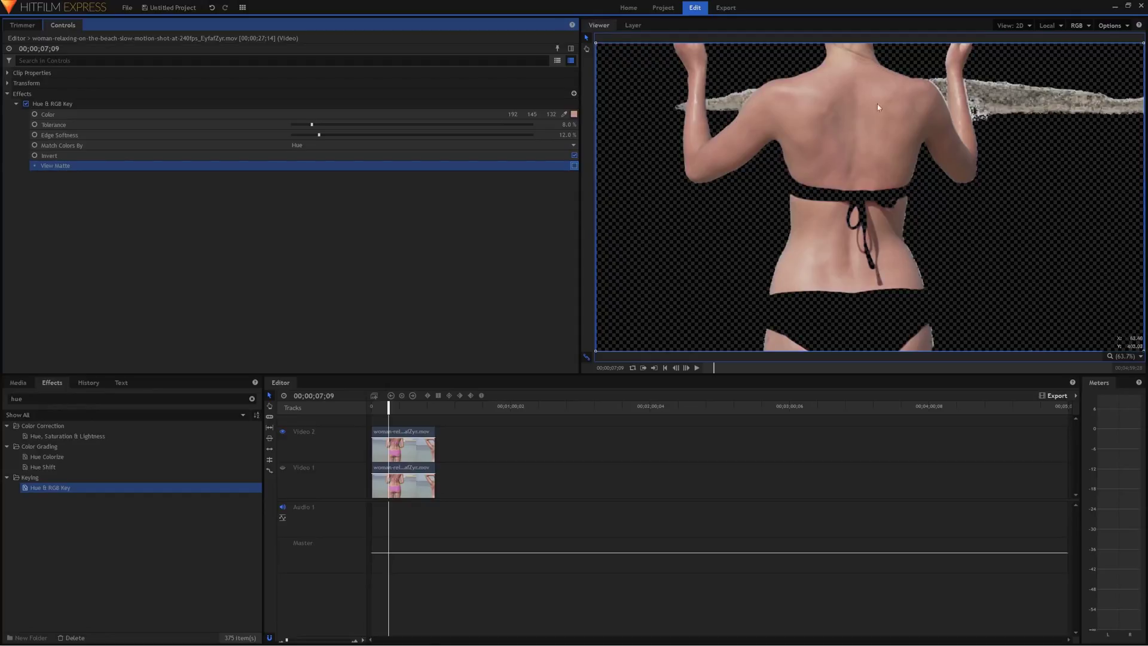
left_click(419, 449)
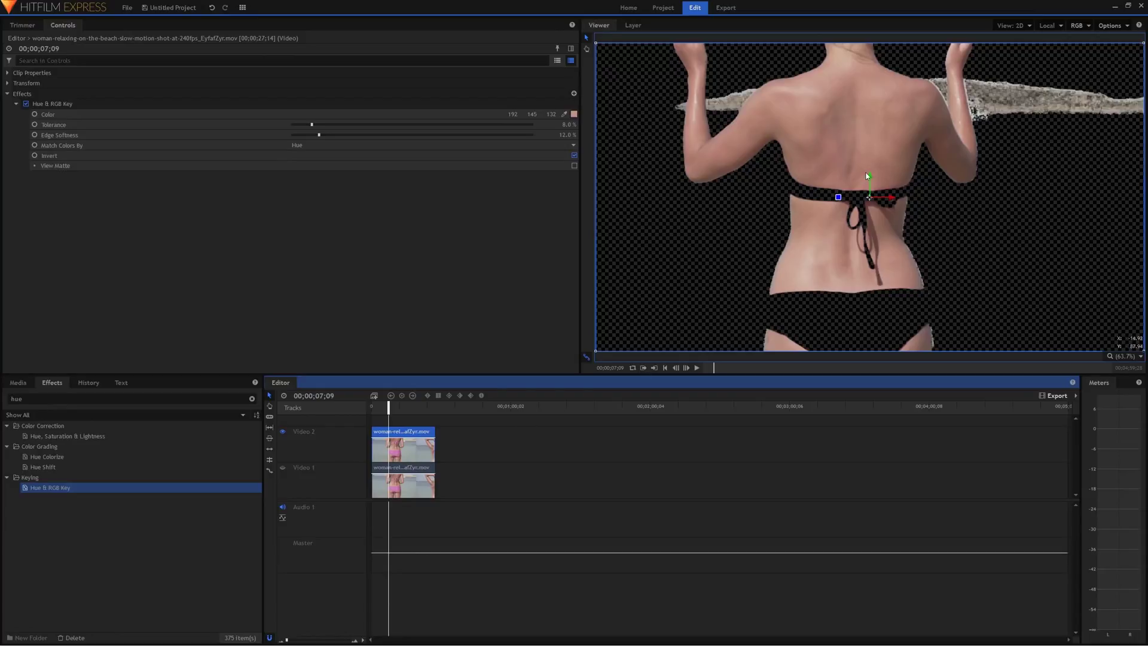
Re-sample the key colour from the pink bikini and re-enable the Hue & RGB Key
left_click(26, 104)
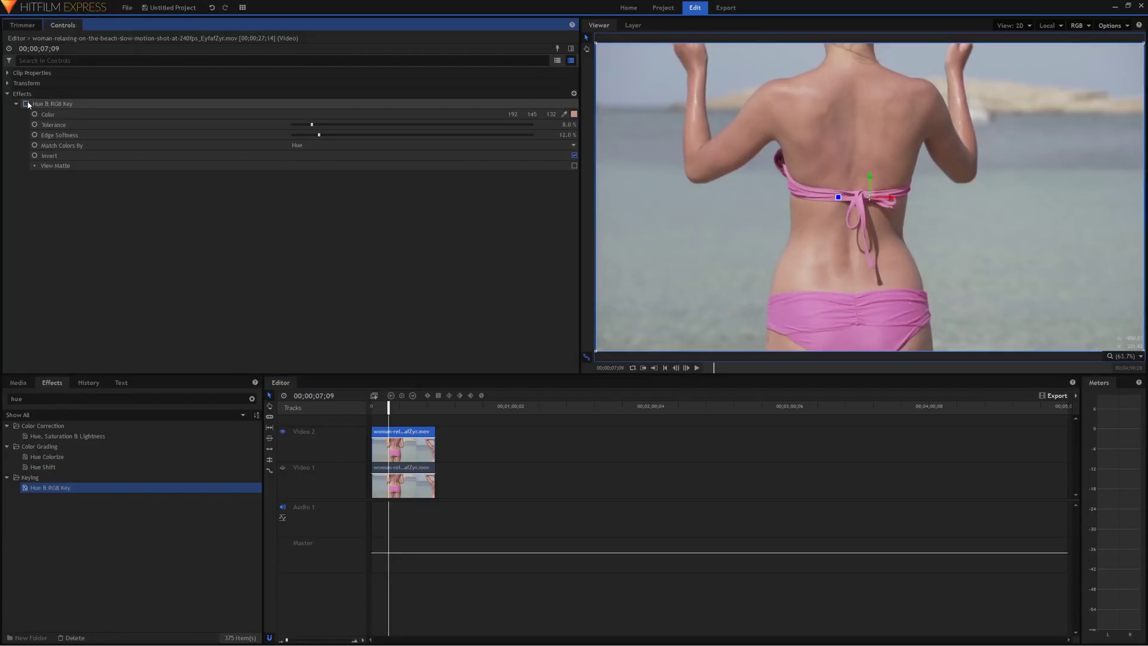
left_click(565, 114)
left_click(666, 184)
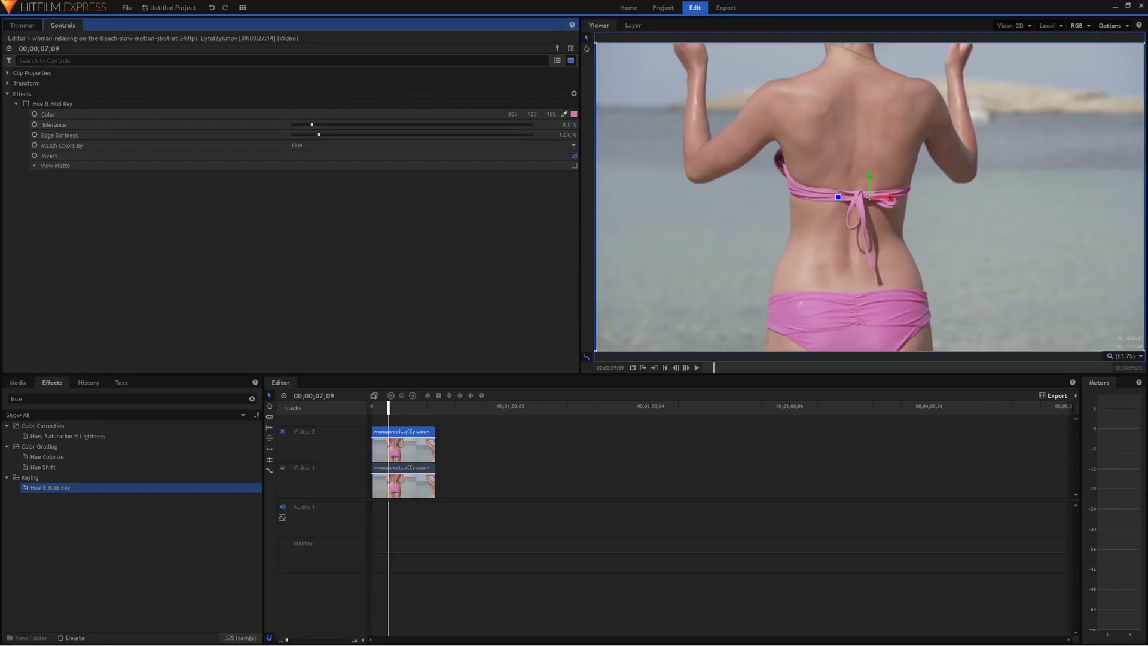
left_click(26, 104)
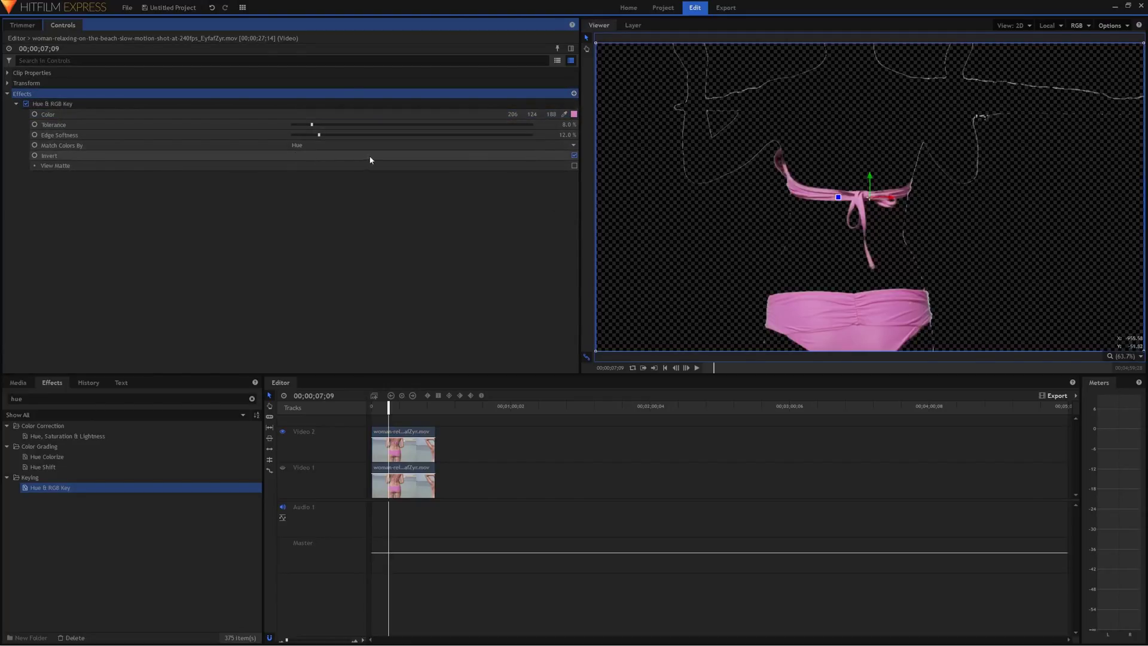
left_click(559, 166)
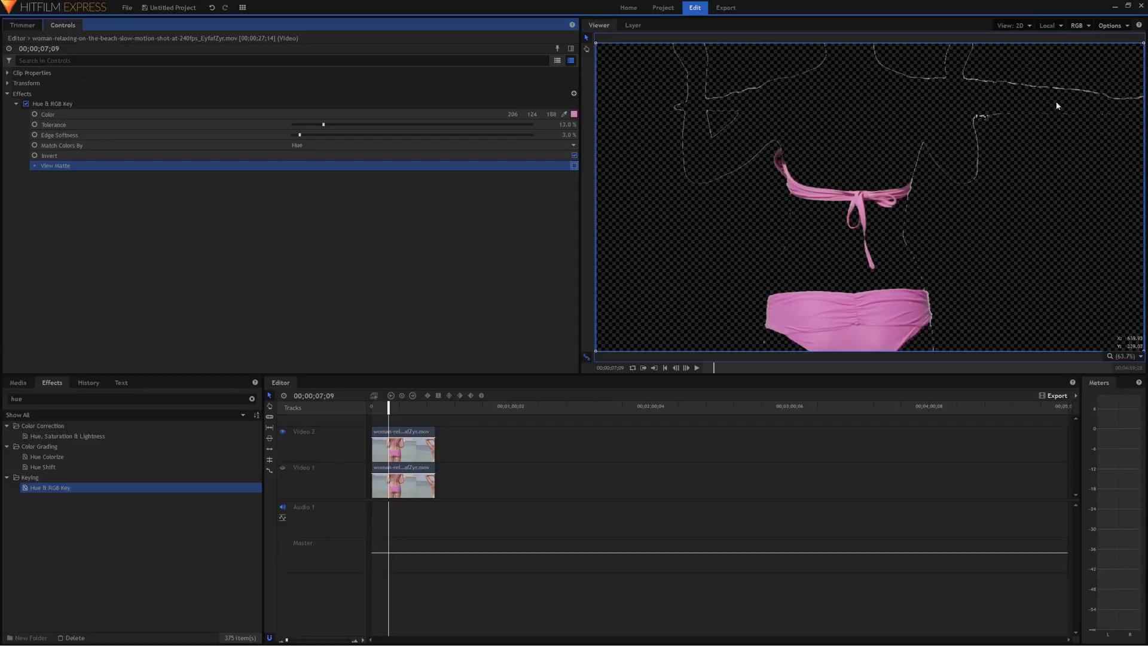
Apply the Matte Cleaner effect to the keyed Video 2 clip
left_click(251, 398)
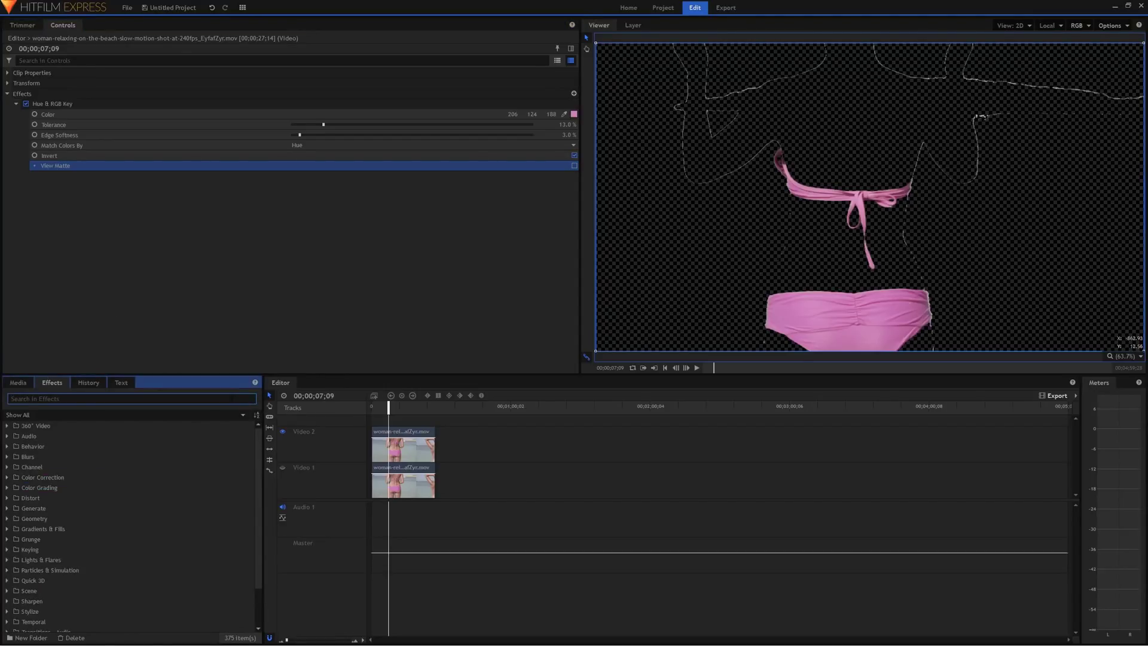
type("matte")
left_click_drag(90, 447, 87, 167)
left_click(16, 176)
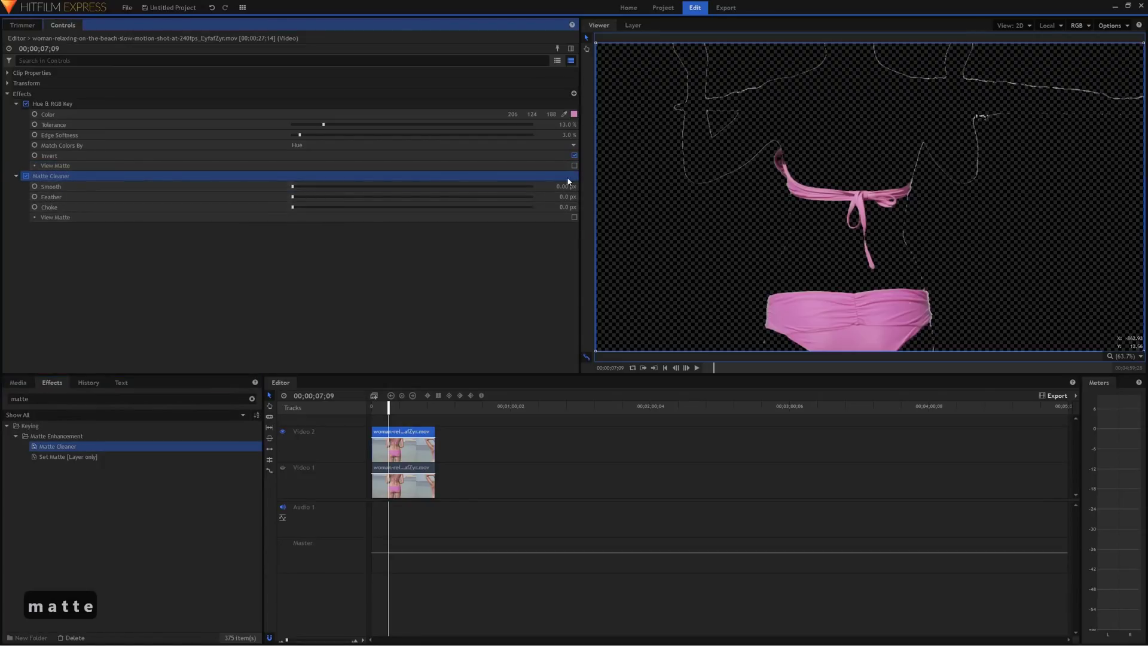
Set Matte Cleaner Smooth to 15 px and Feather to 6 px
left_click_drag(293, 186, 926, 210)
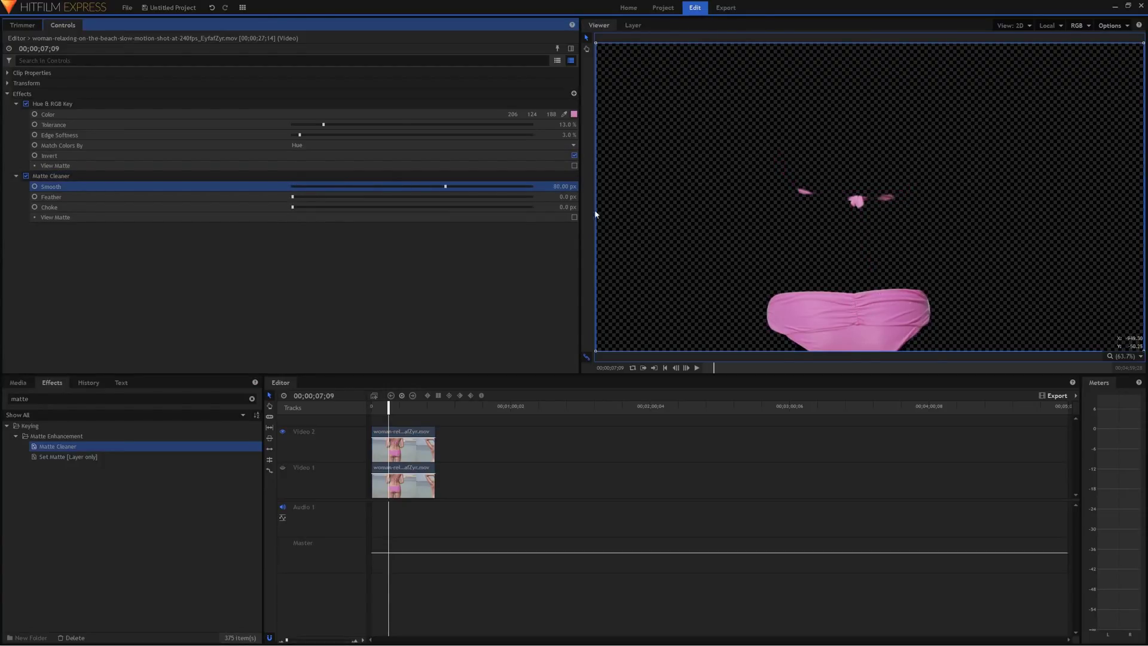
left_click_drag(446, 186, 302, 186)
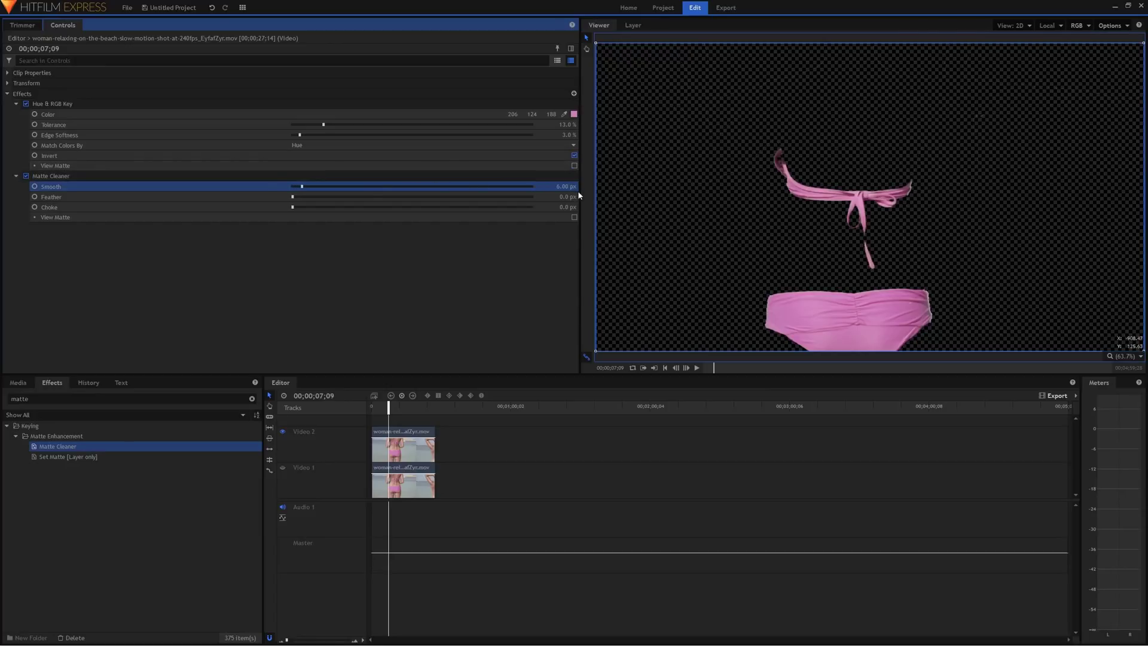
left_click_drag(566, 186, 545, 186)
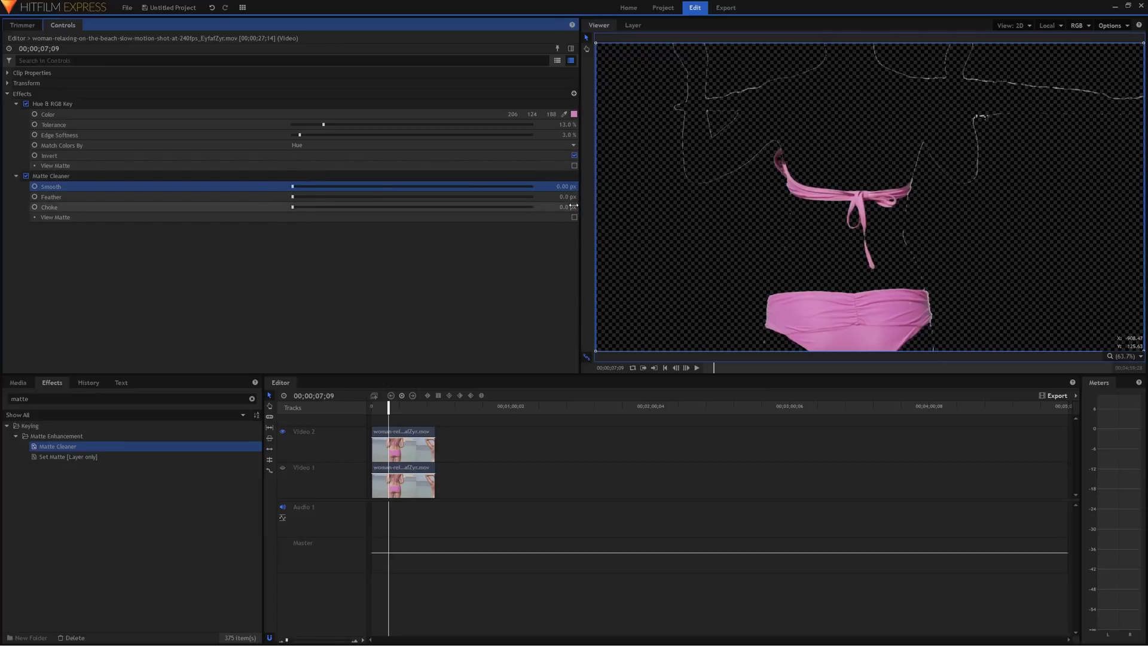
left_click_drag(567, 207, 592, 207)
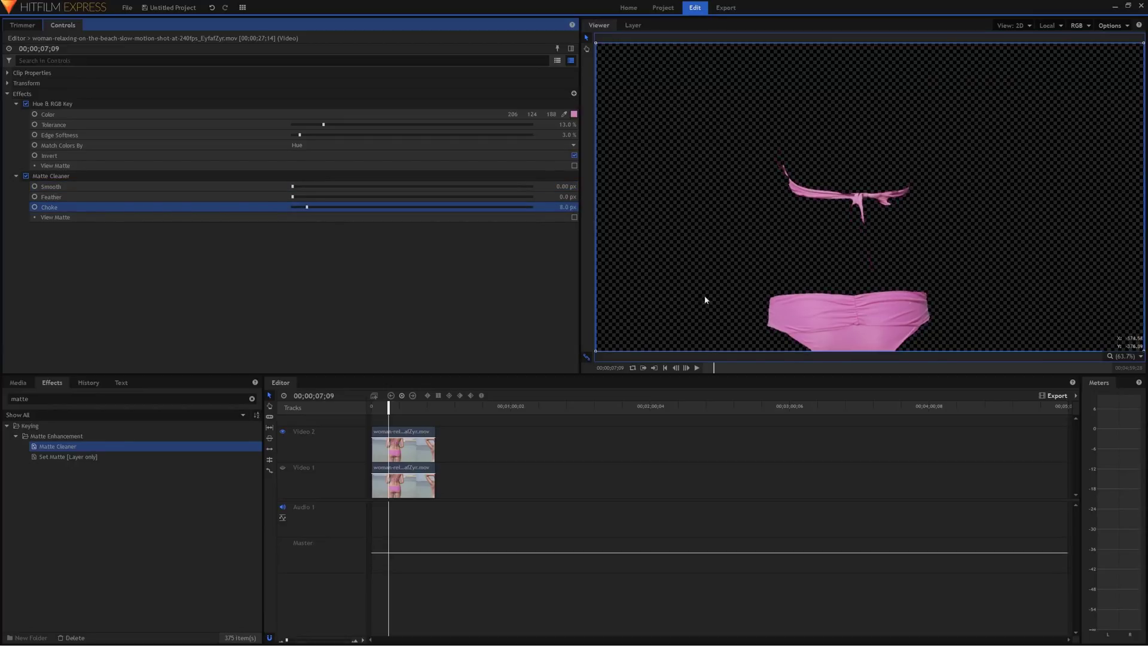
key("ctrl+z")
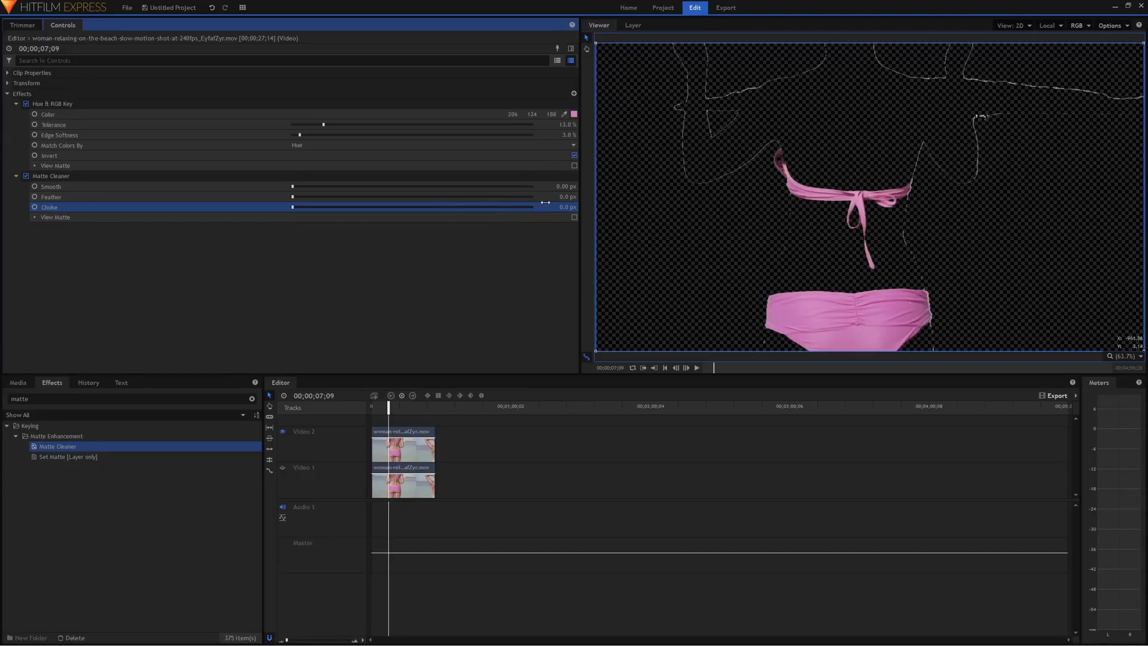
left_click_drag(563, 186, 592, 186)
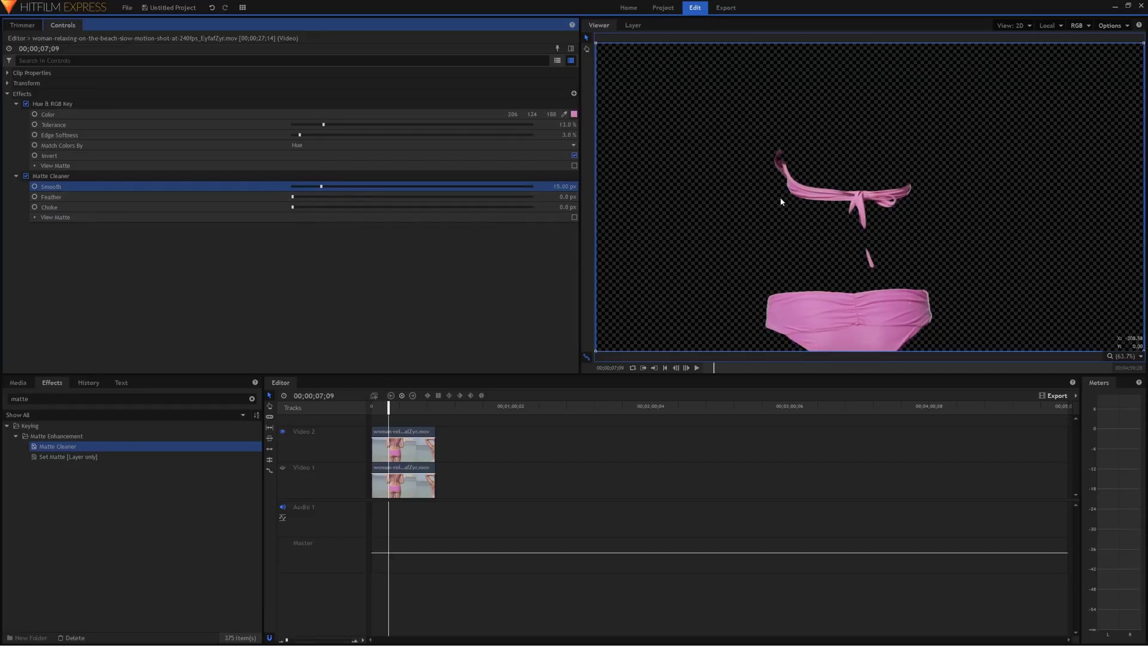
mouse_move(566, 197)
left_mouse_down()
mouse_move(583, 196)
mouse_move(563, 197)
left_mouse_up()
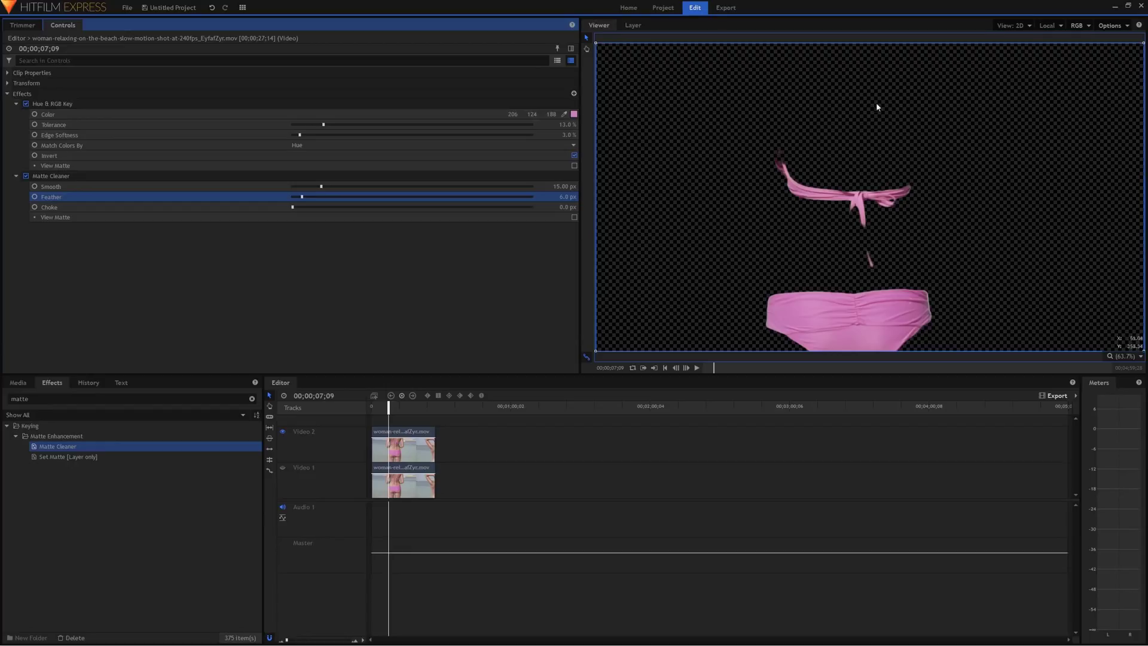
Show Video 1 and apply Hue, Saturation & Lightness with Master Saturation -100 to the beach clip
left_click(282, 468)
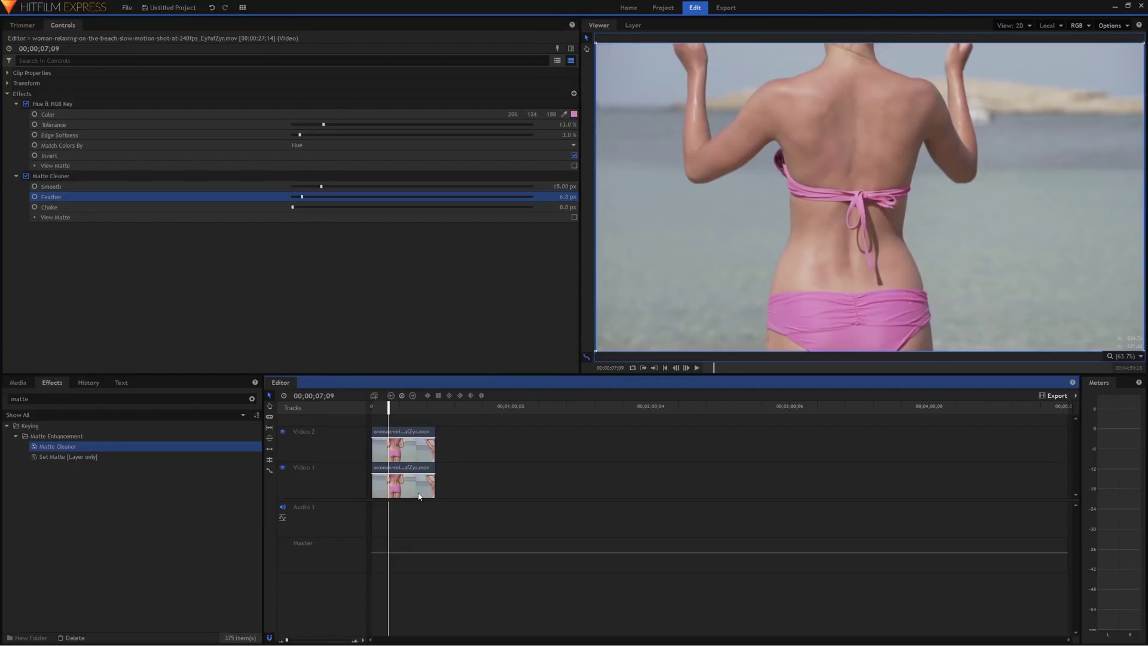
double_click(20, 398)
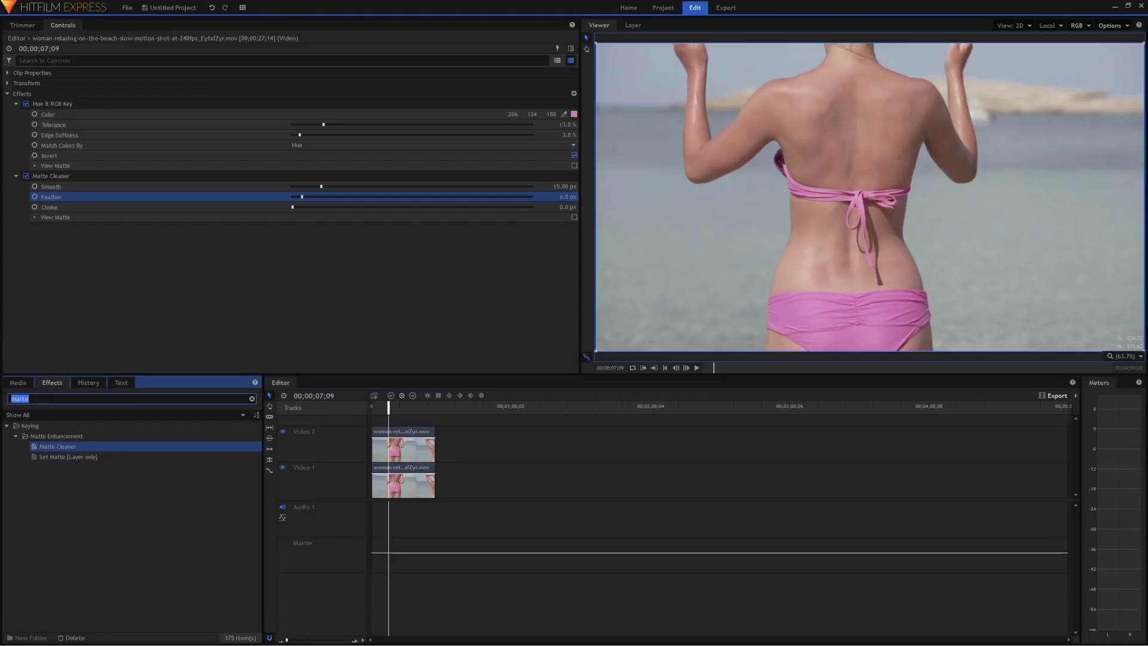
type("hue")
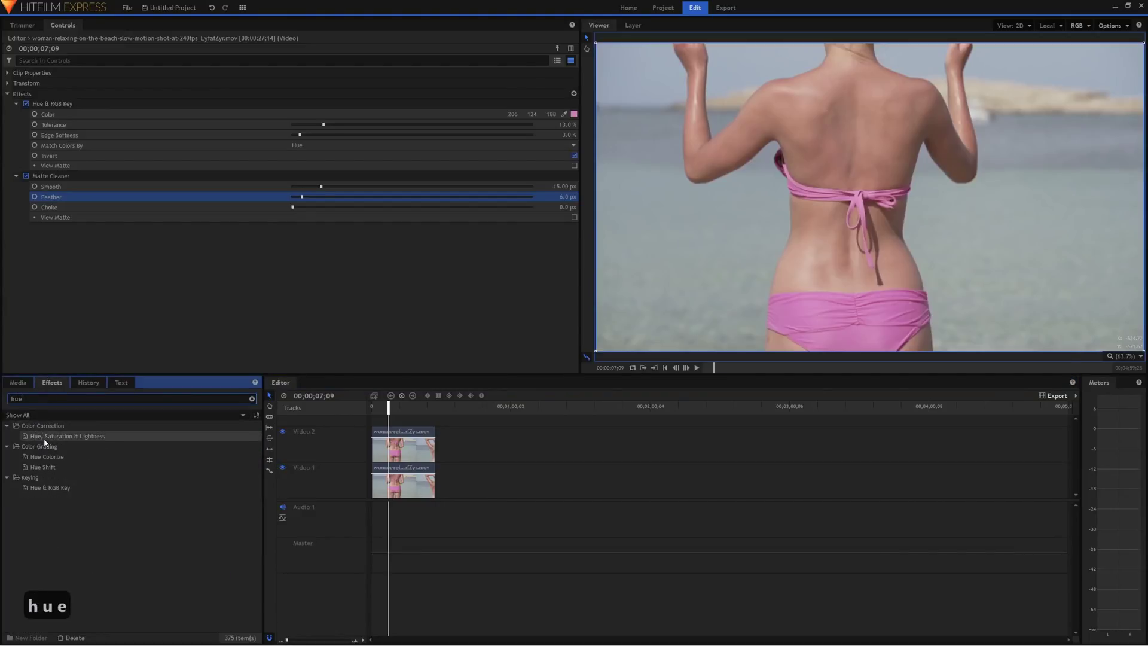
left_click_drag(46, 440, 390, 467)
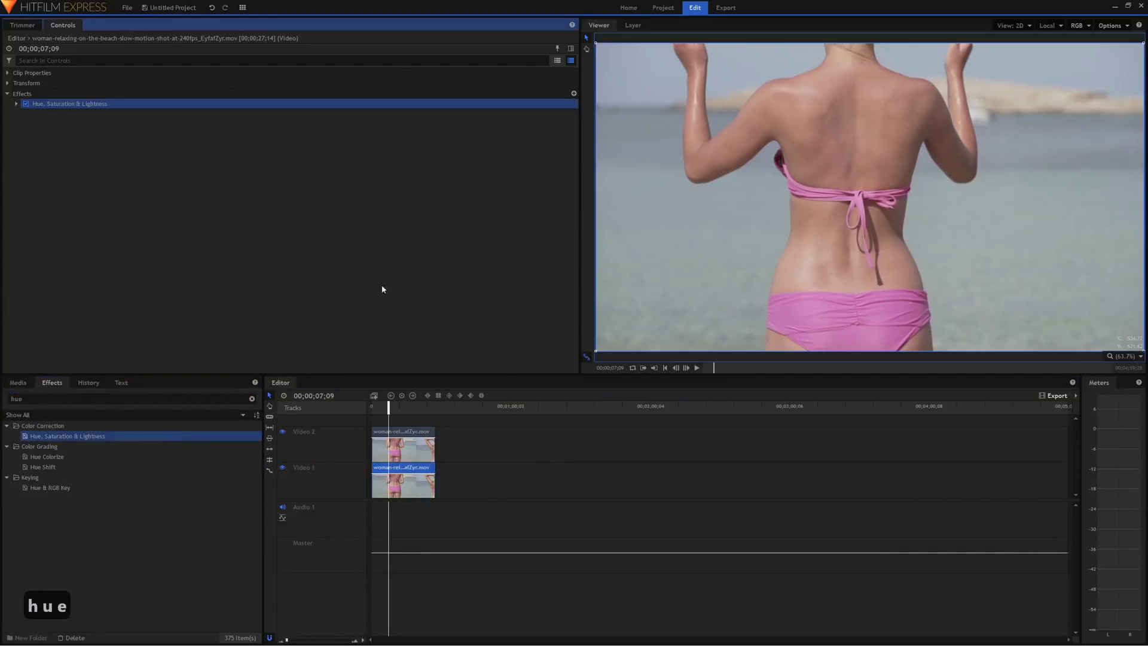
left_click(16, 103)
left_click(25, 114)
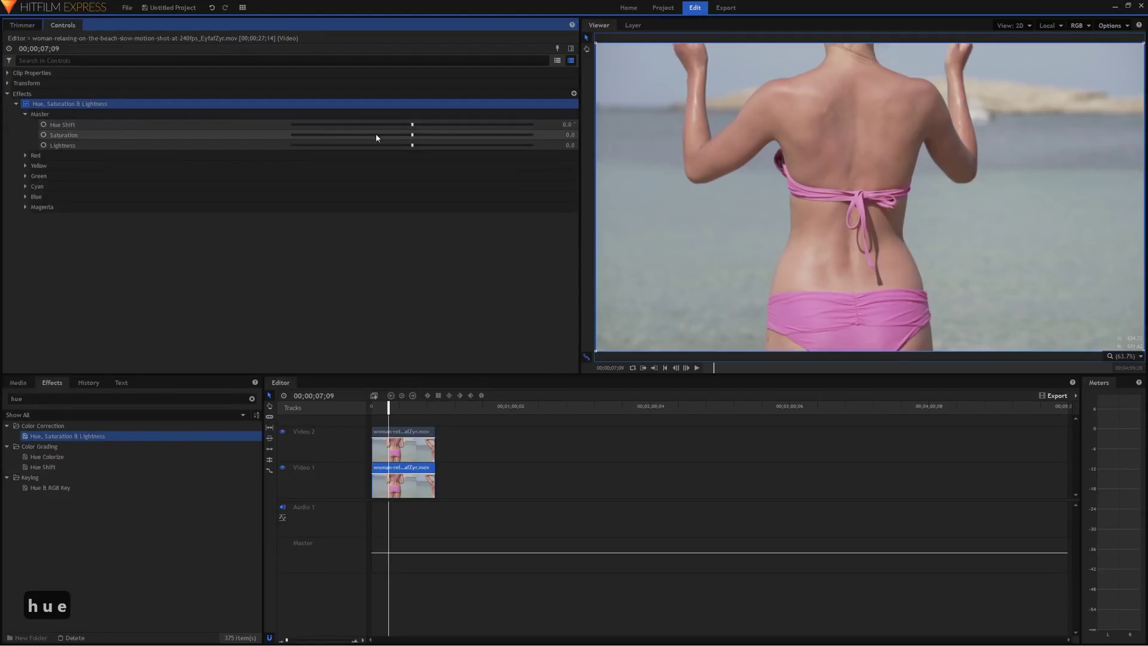
left_click_drag(376, 134, 293, 136)
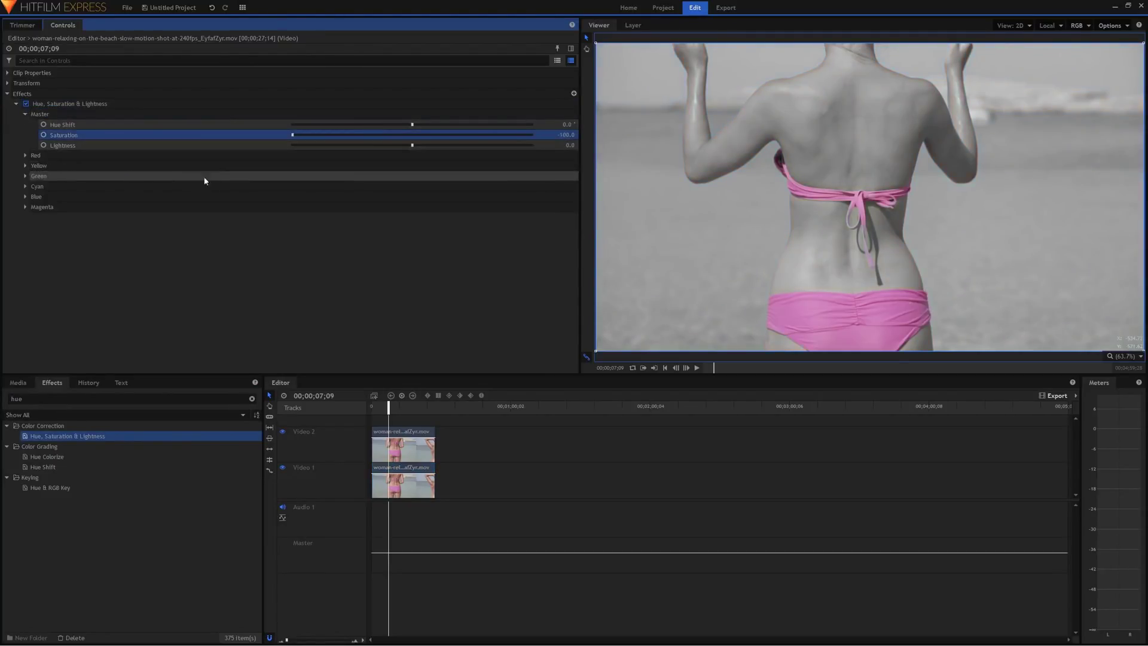
Toggle the keyed bikini layer off and on to compare, then scrub to another moment
left_click(282, 431)
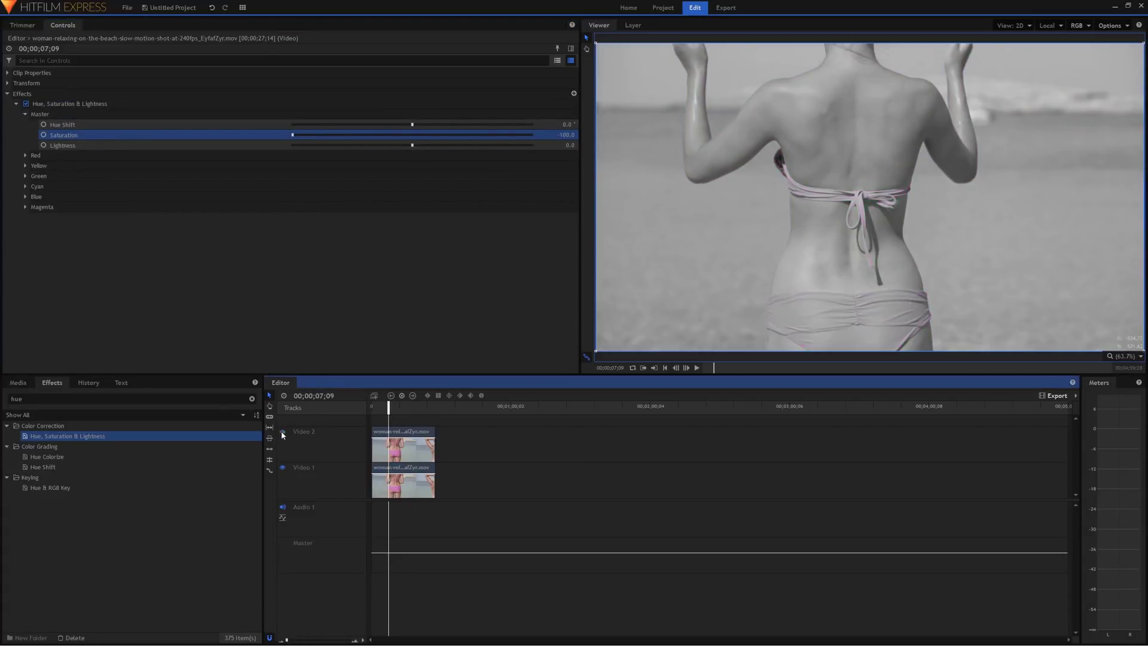
left_click(282, 431)
left_click_drag(392, 410, 368, 417)
Add Hue, Saturation & Lightness to the Video 2 bikini clip and slightly adjust its Master Saturation
left_click(384, 457)
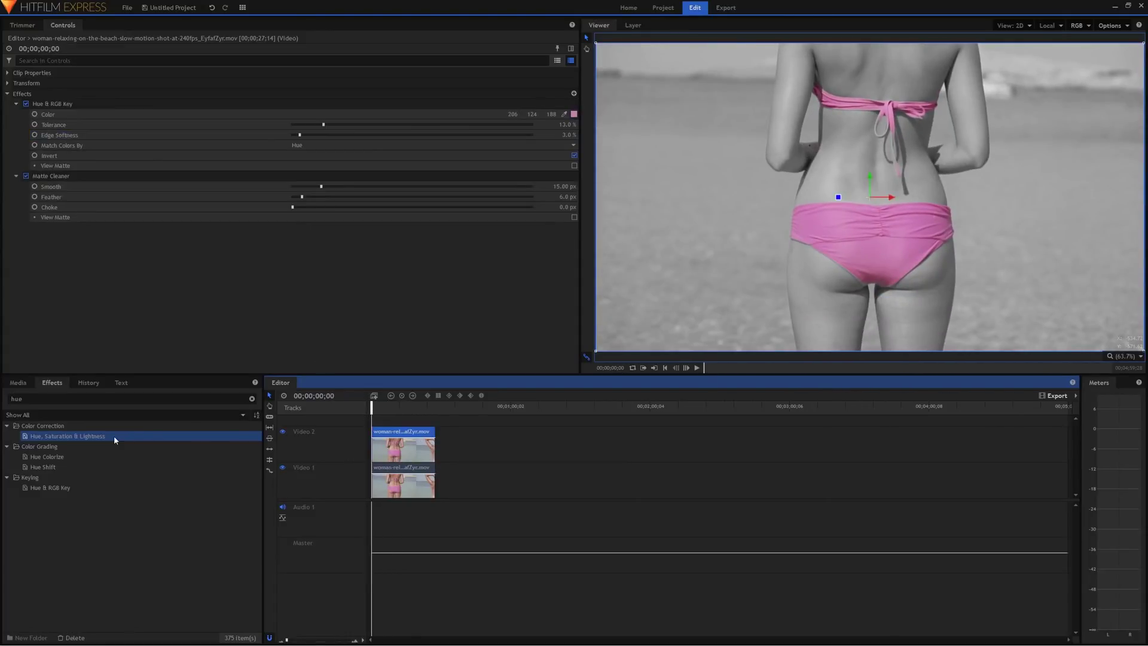
left_click_drag(114, 440, 16, 230)
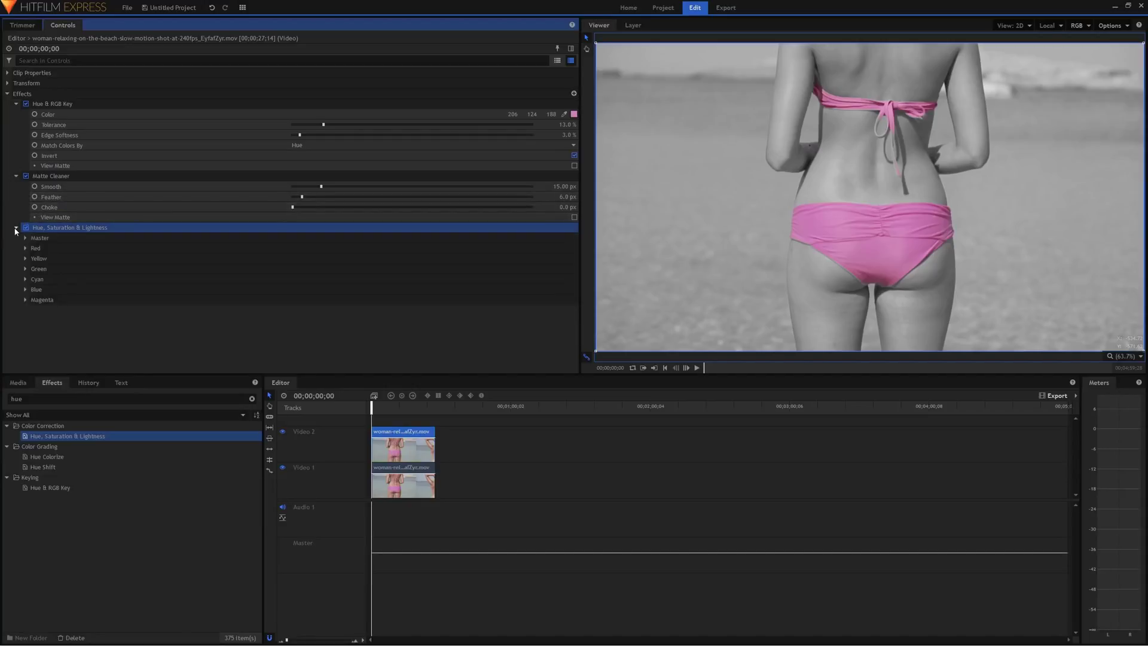
left_click(27, 238)
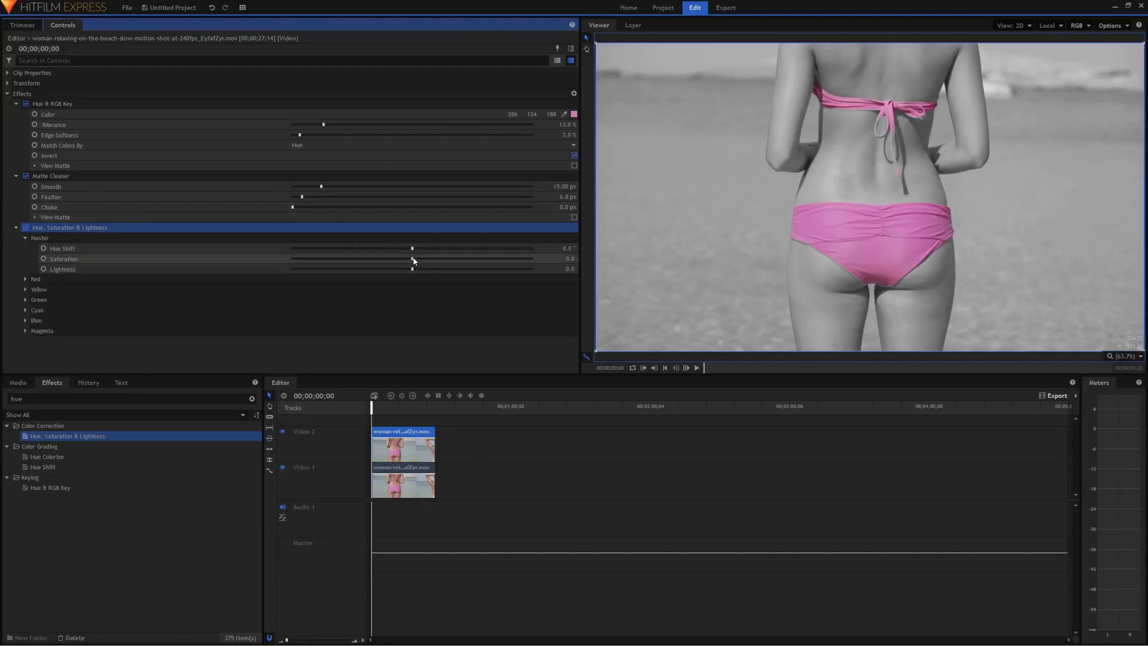
left_click_drag(414, 261, 450, 259)
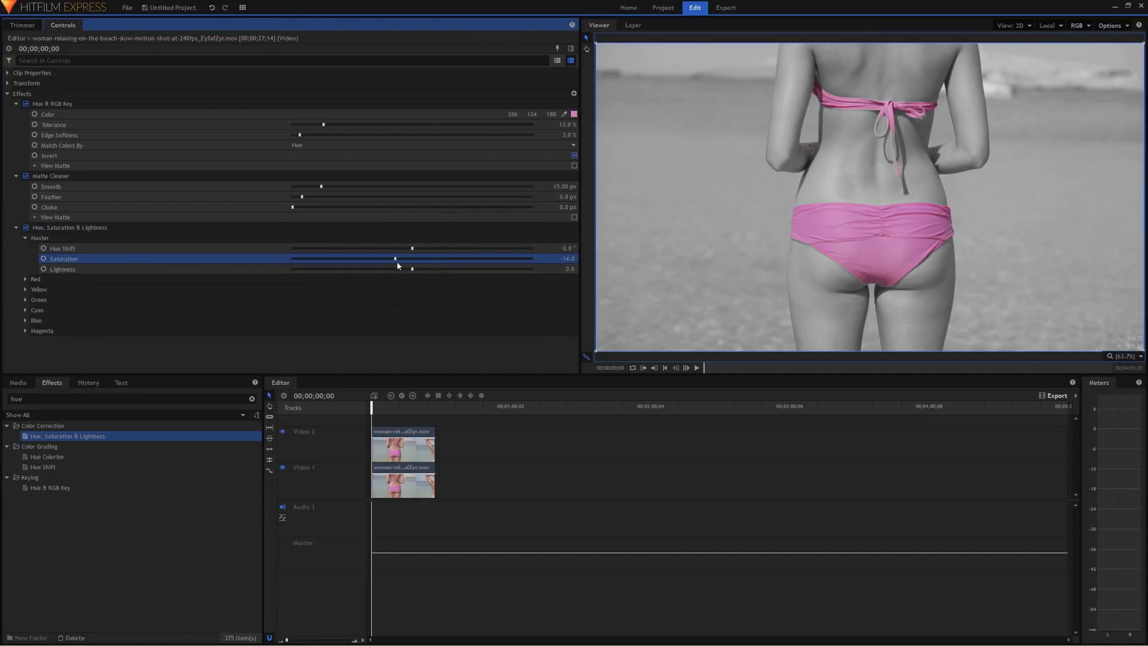